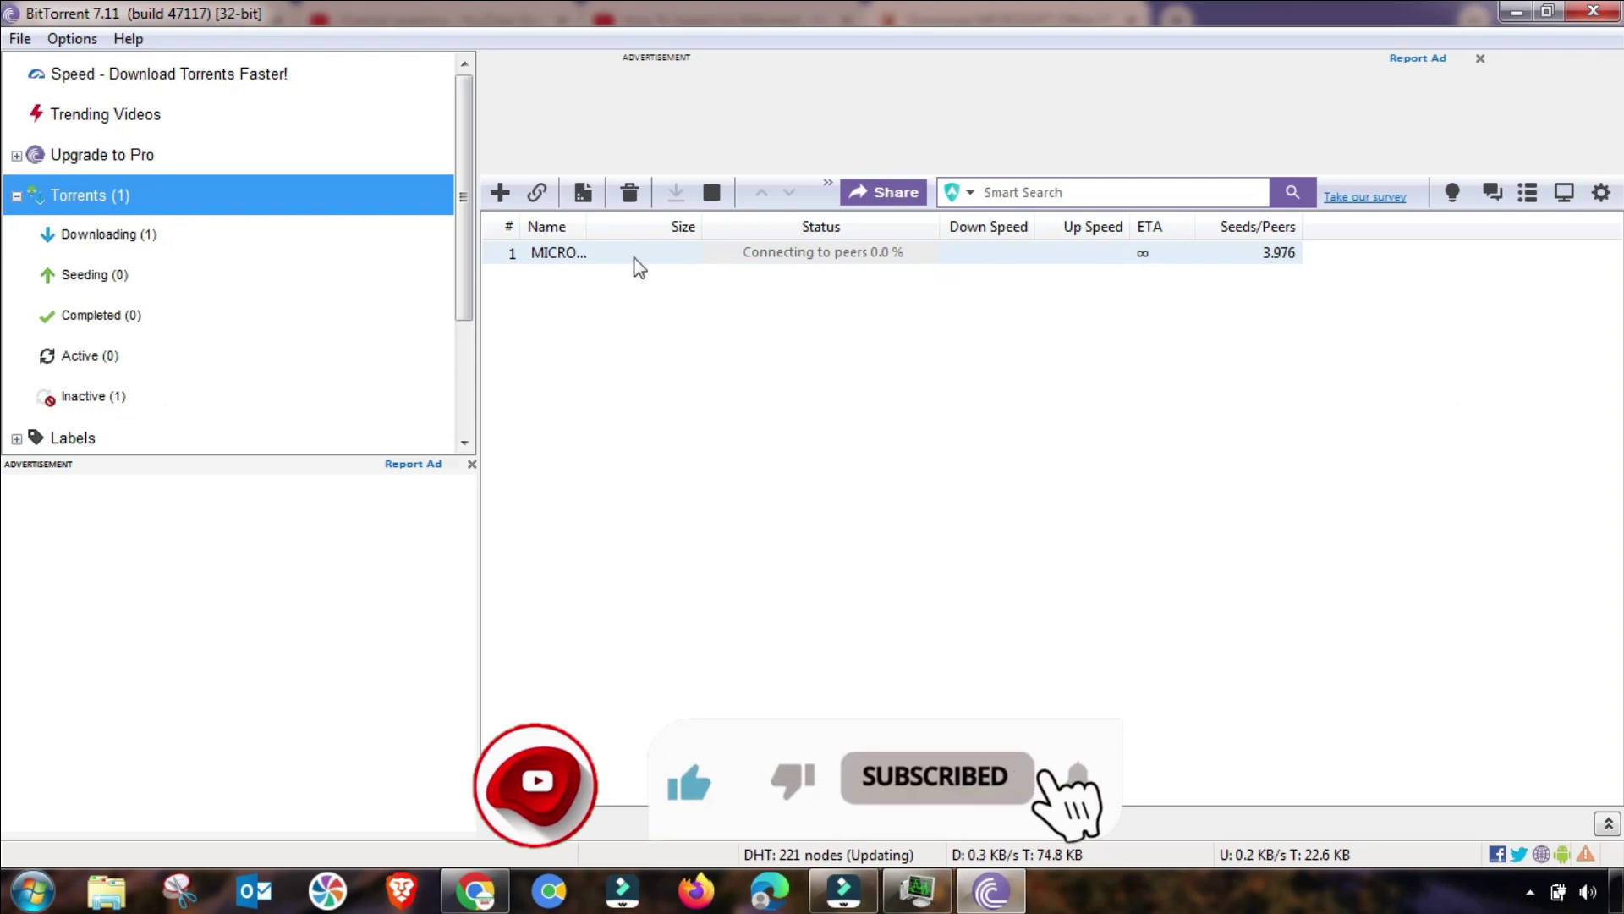
Stop the downloading torrent from its context menu, then open Options > Preferences
left_click_drag(479, 265, 322, 264)
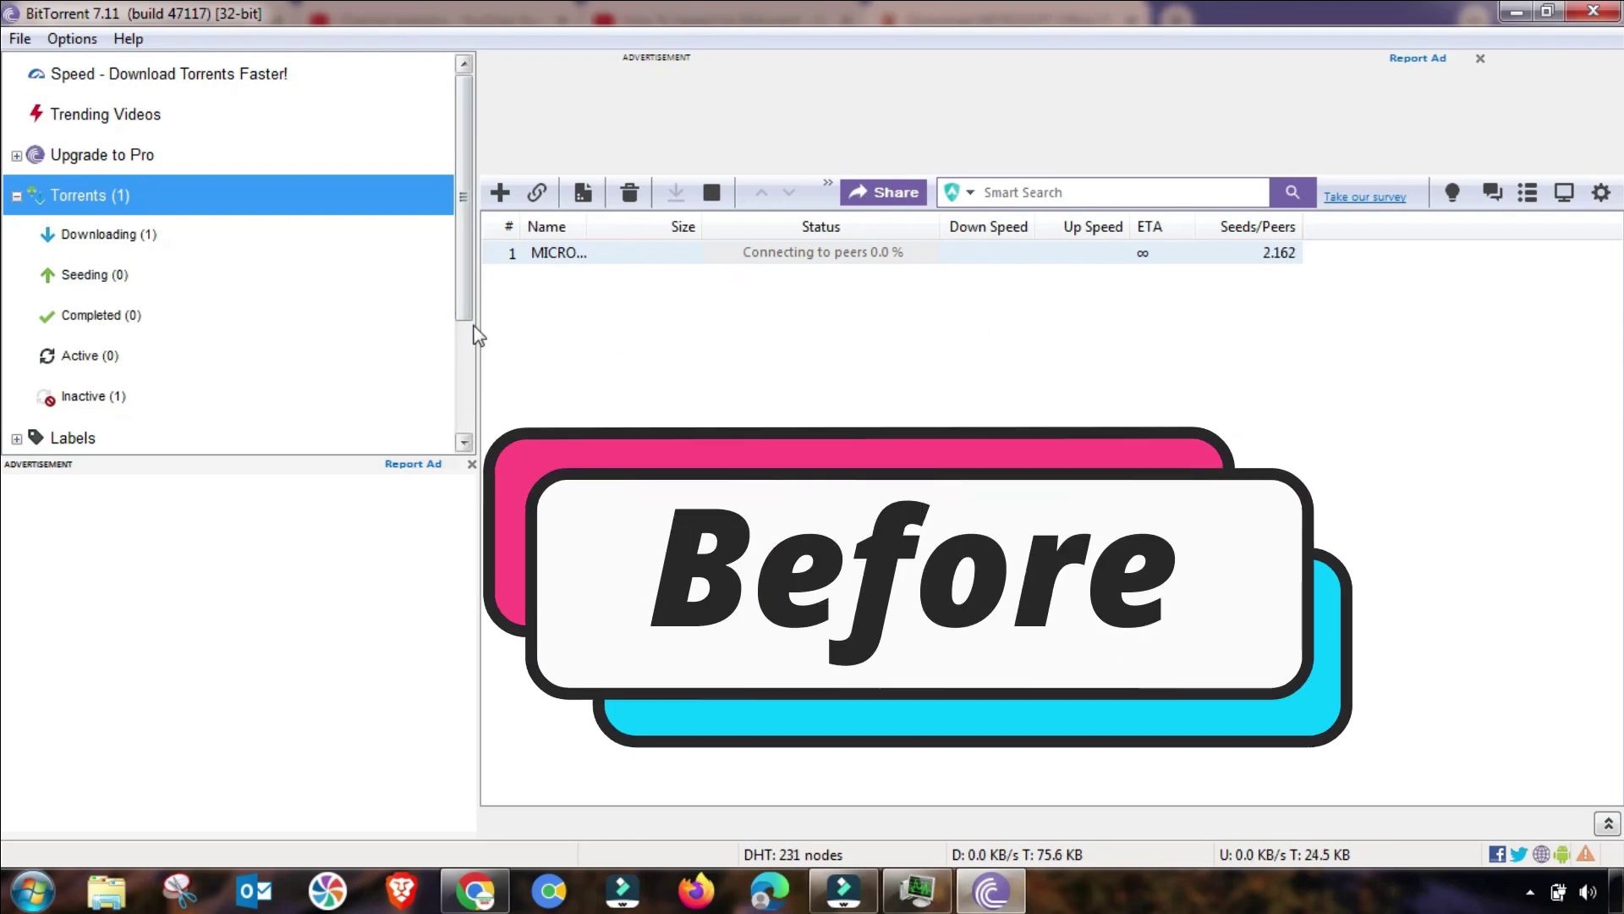
left_click_drag(475, 334, 436, 339)
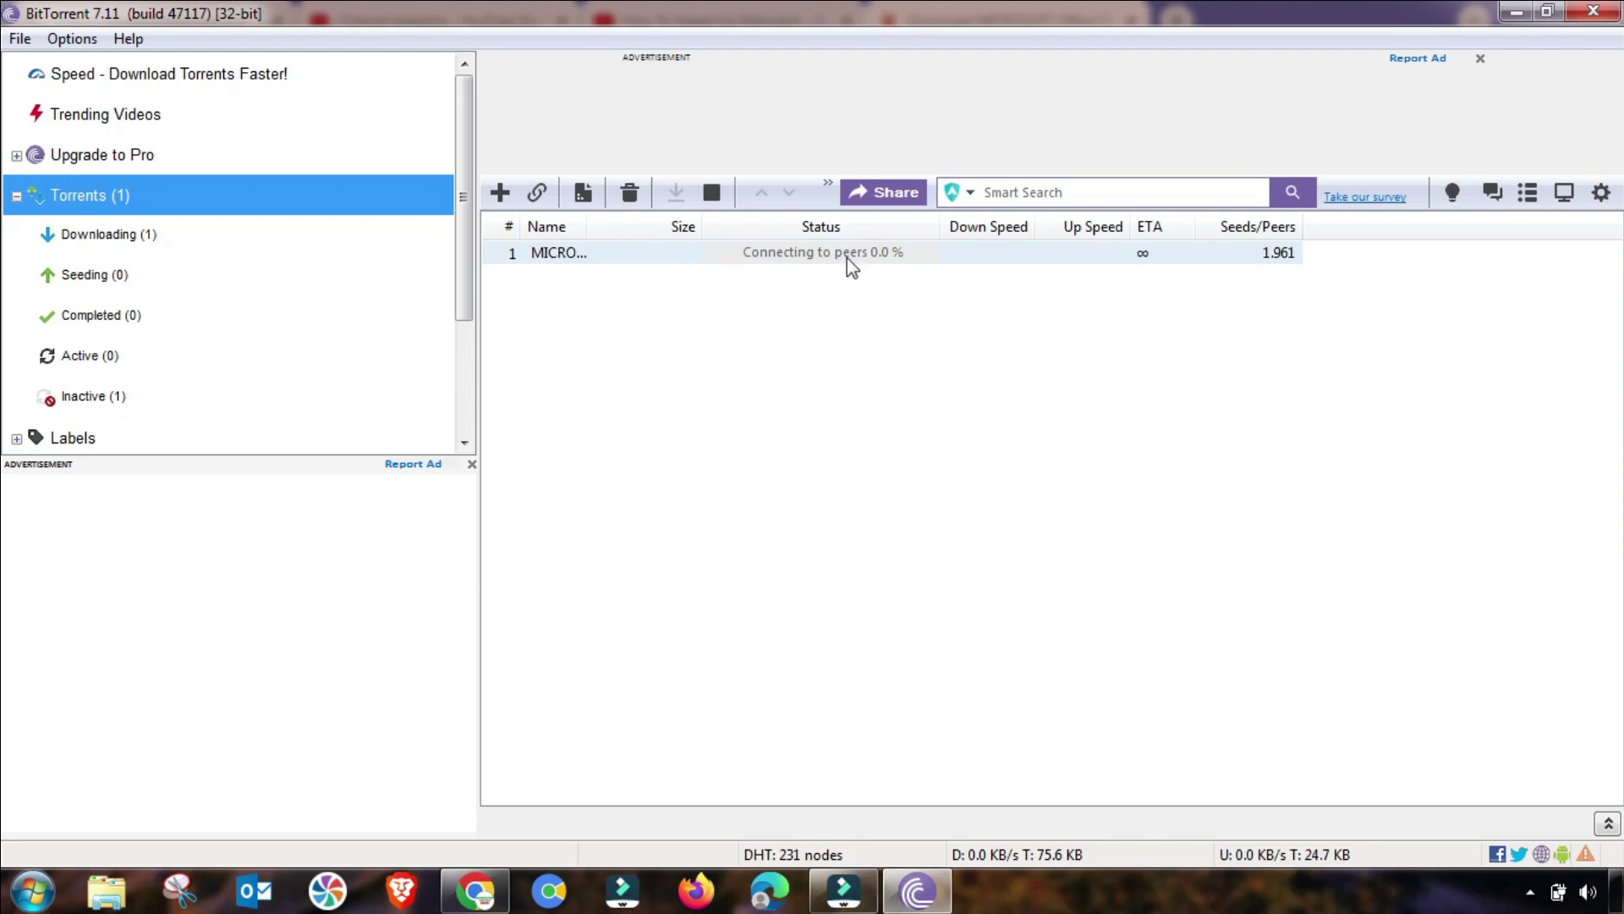
right_click(636, 257)
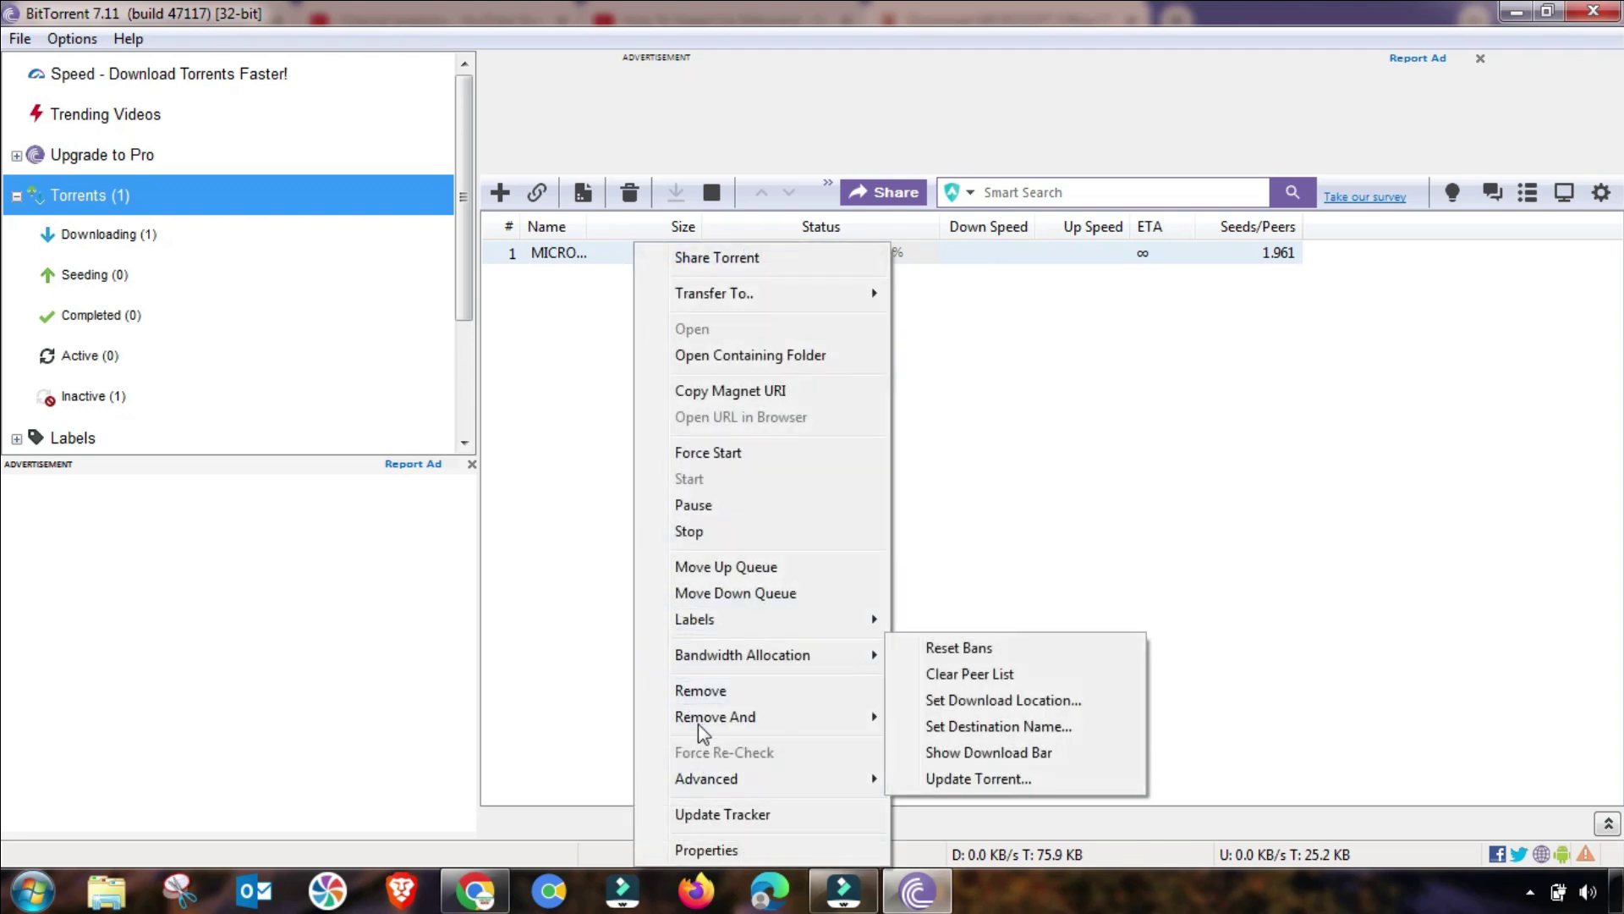
left_click(708, 538)
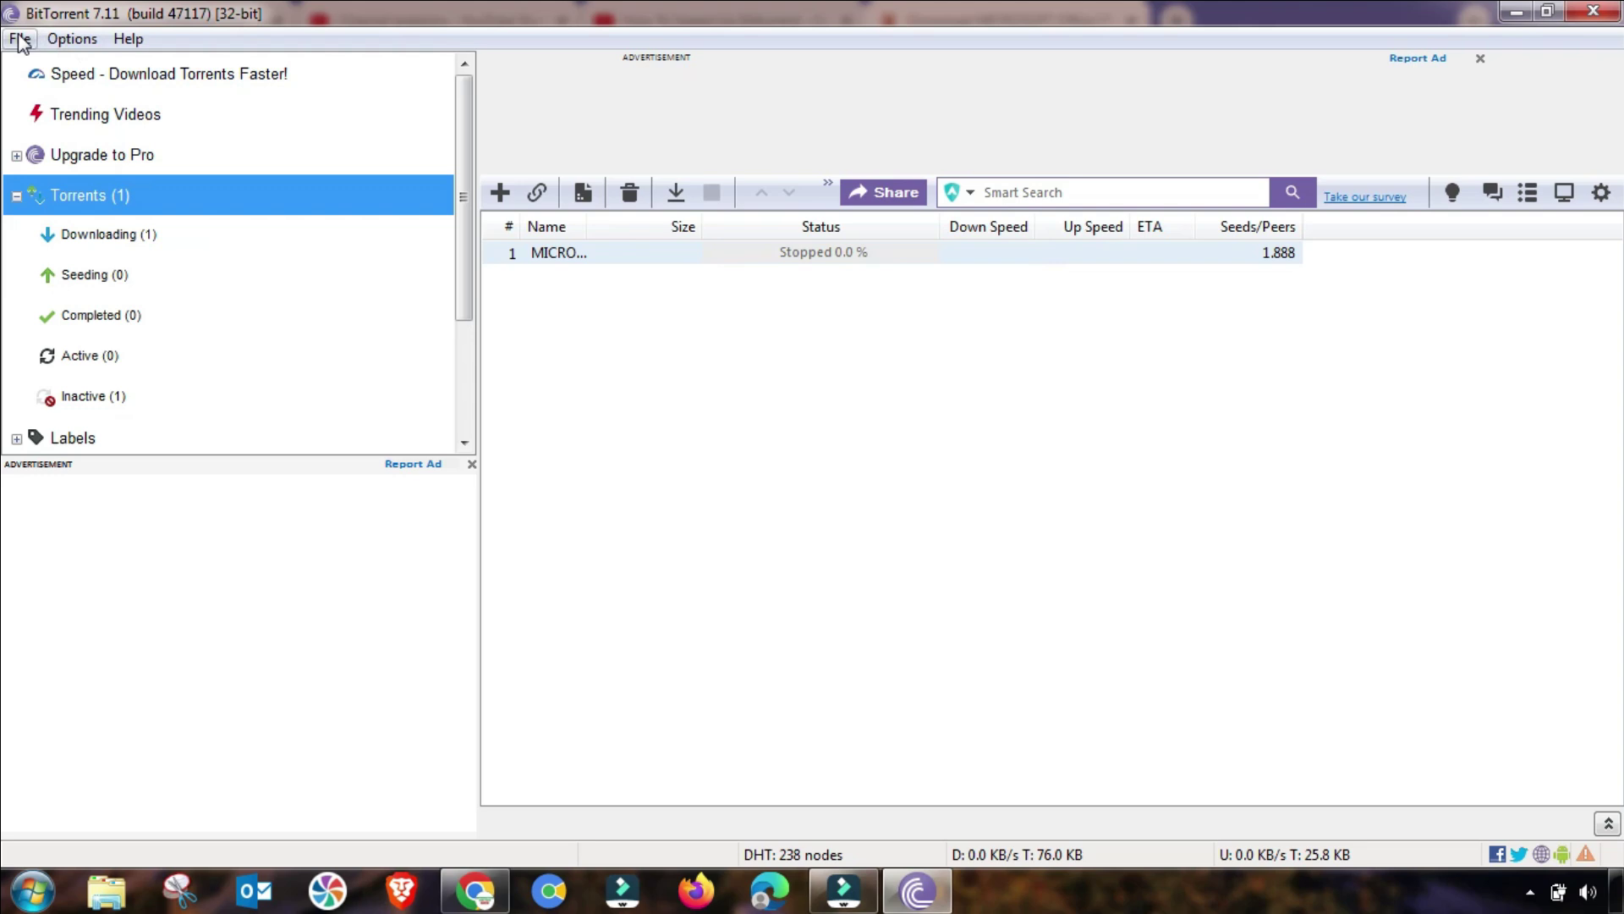
left_click(76, 40)
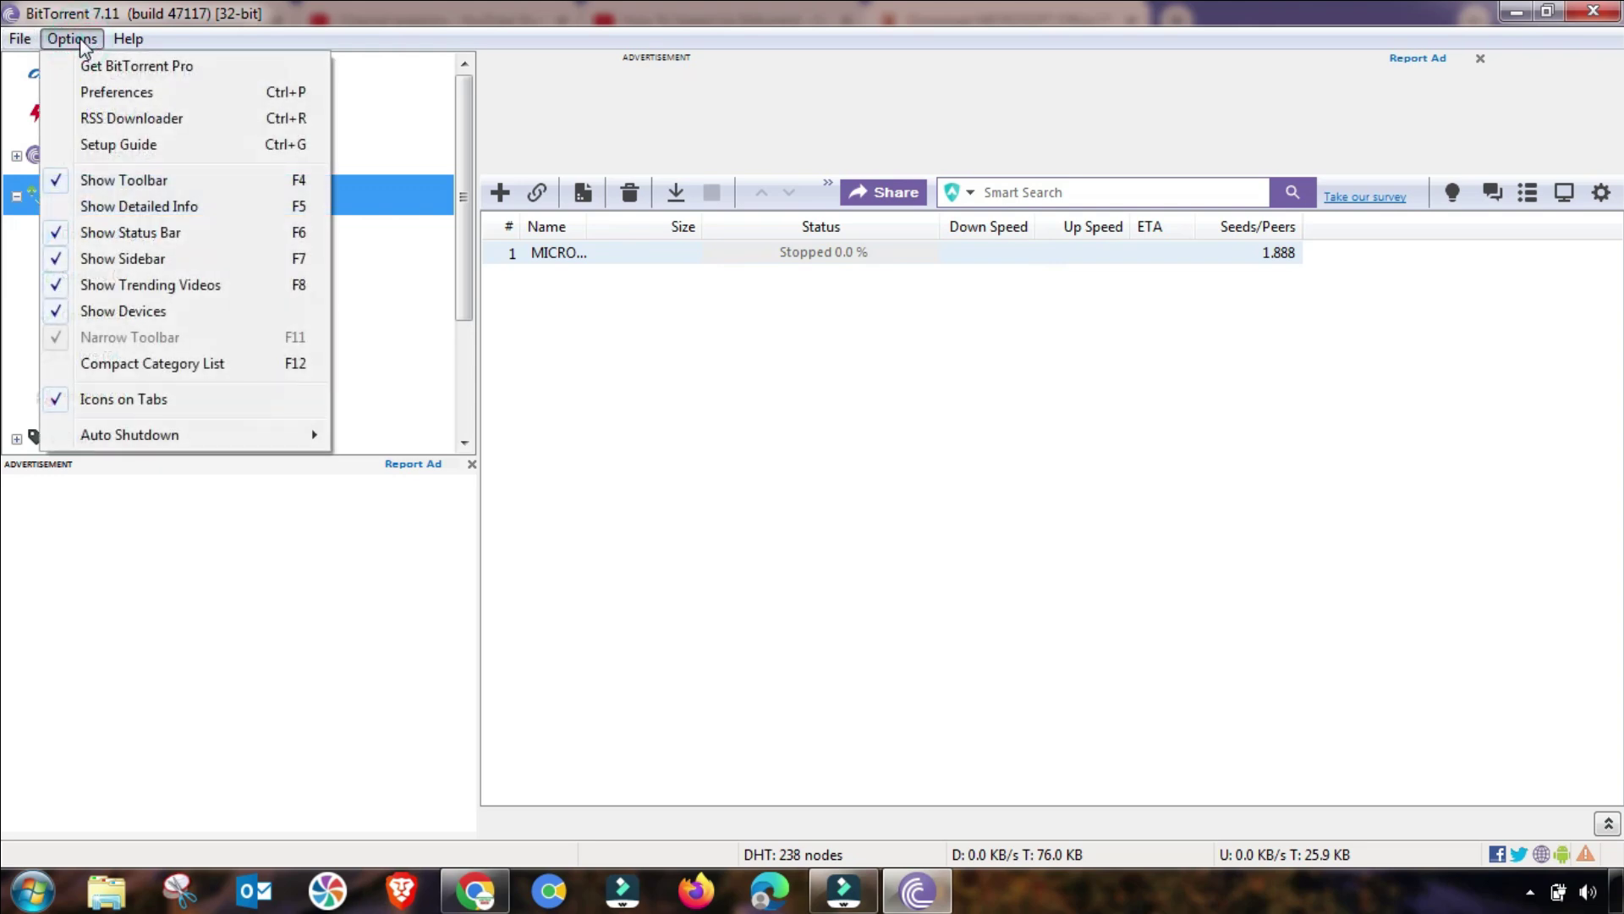
left_click(106, 92)
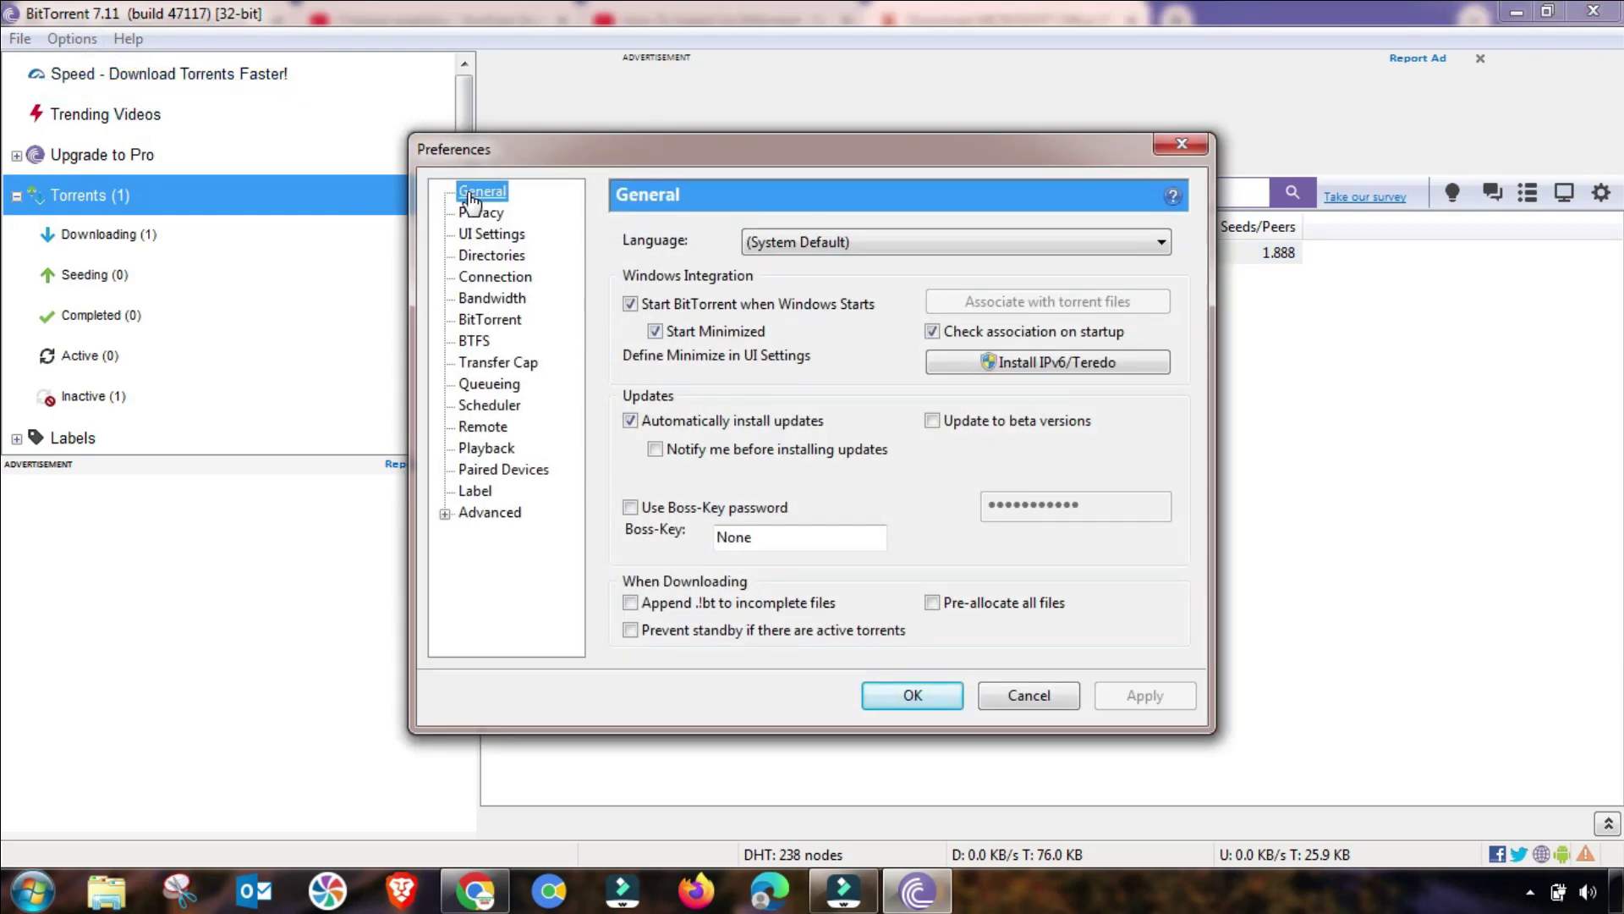
Enable 'Append .!bt to incomplete files' and 'Pre-allocate all files', and apply
left_click(662, 606)
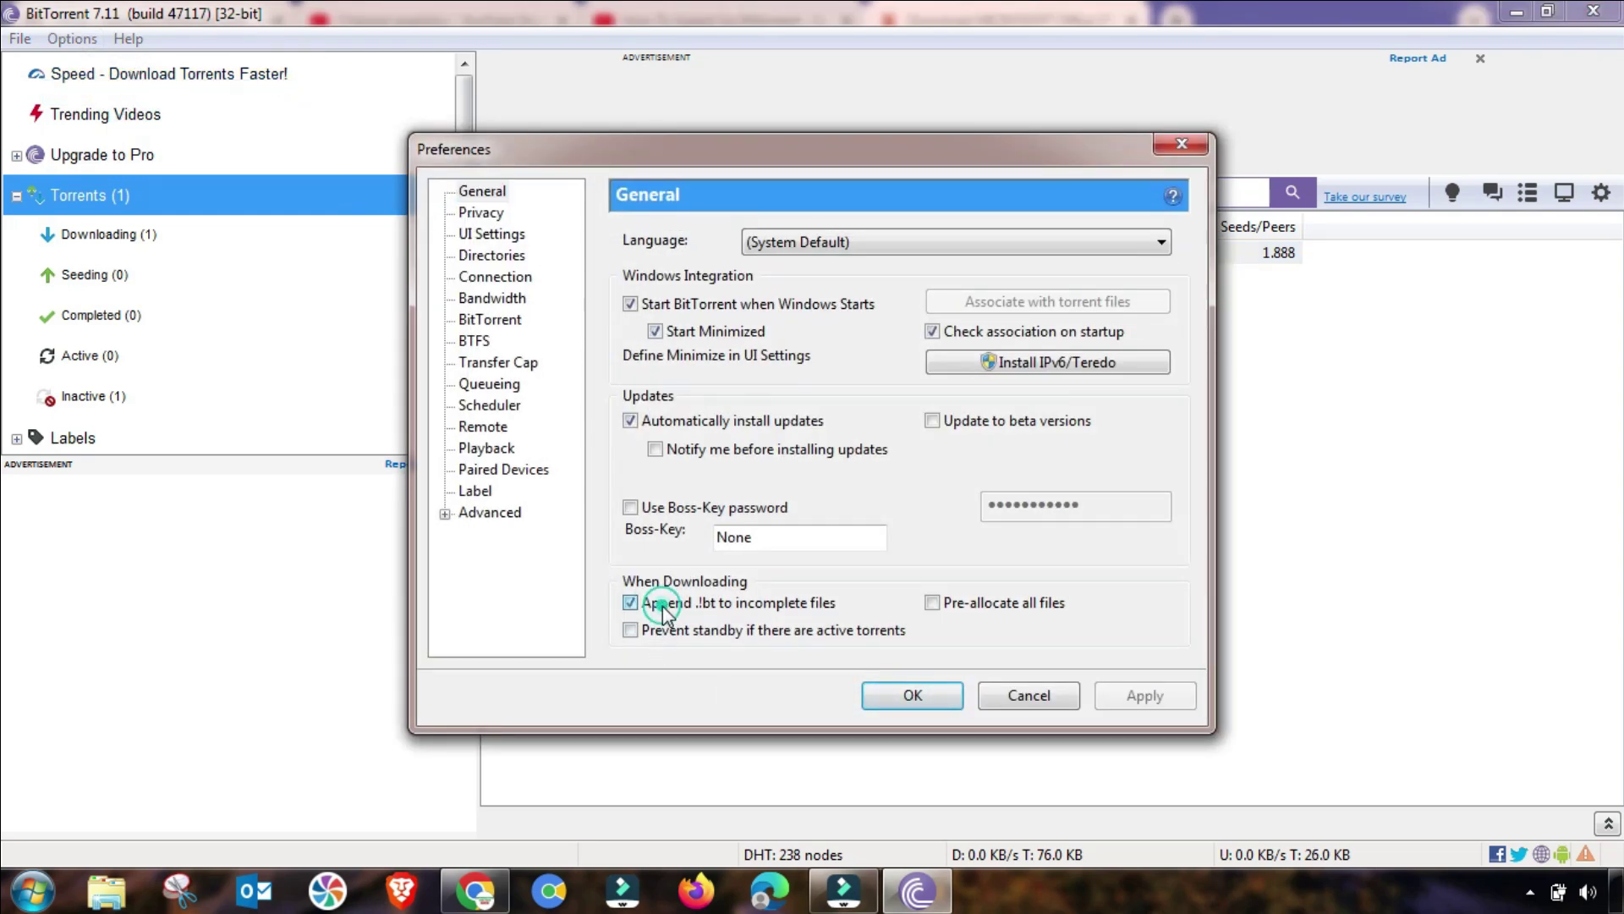
left_click(932, 604)
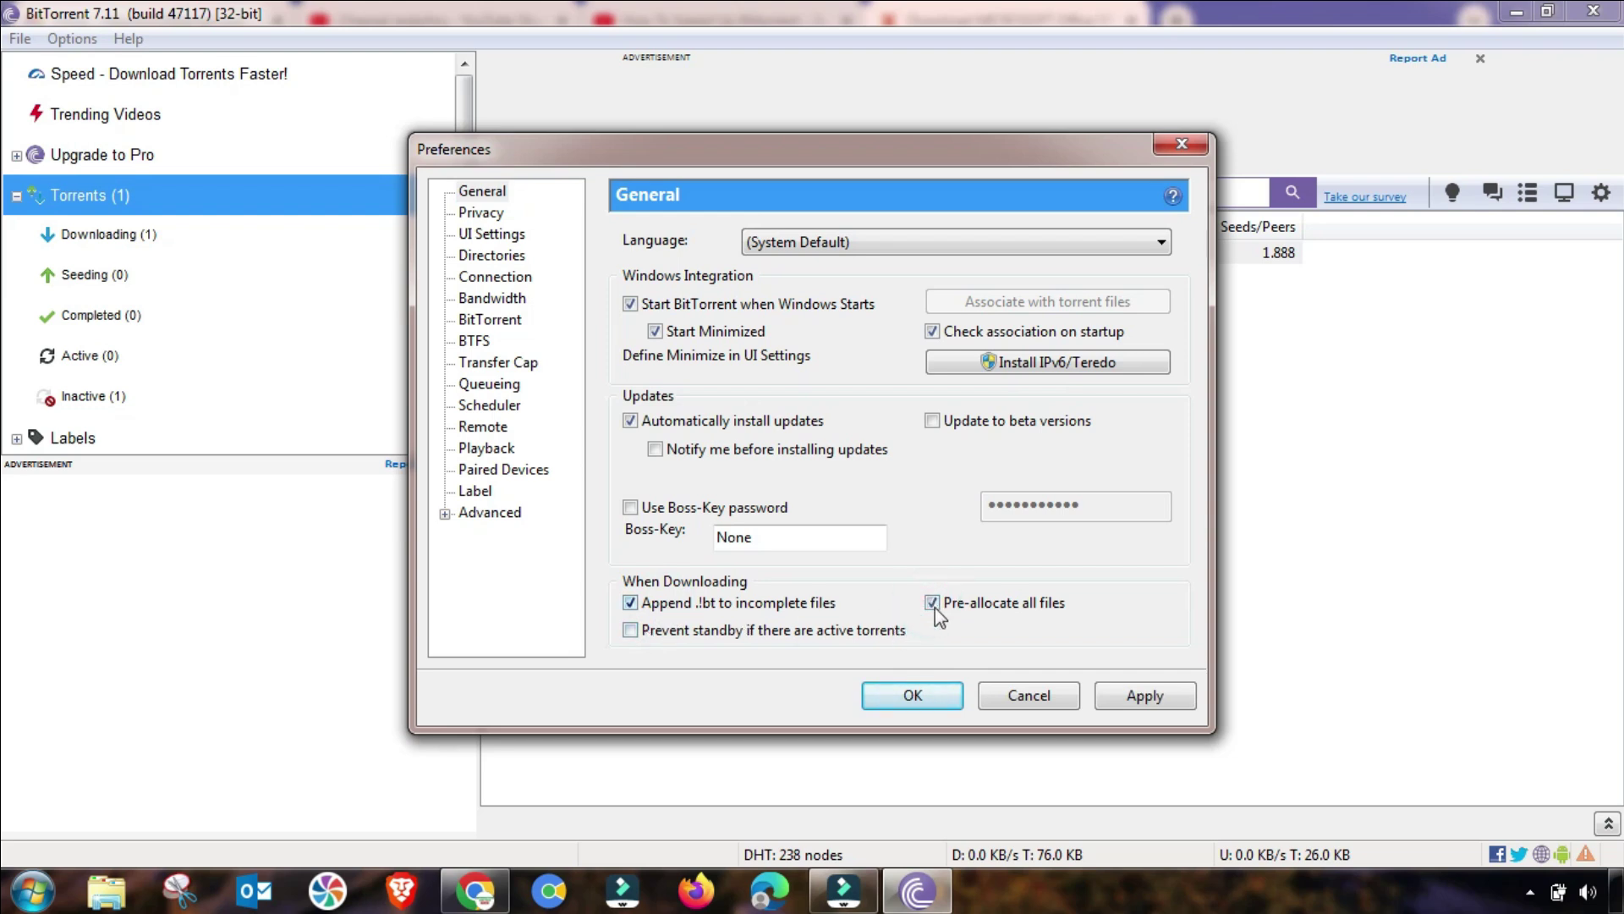
left_click(1129, 699)
left_click(470, 214)
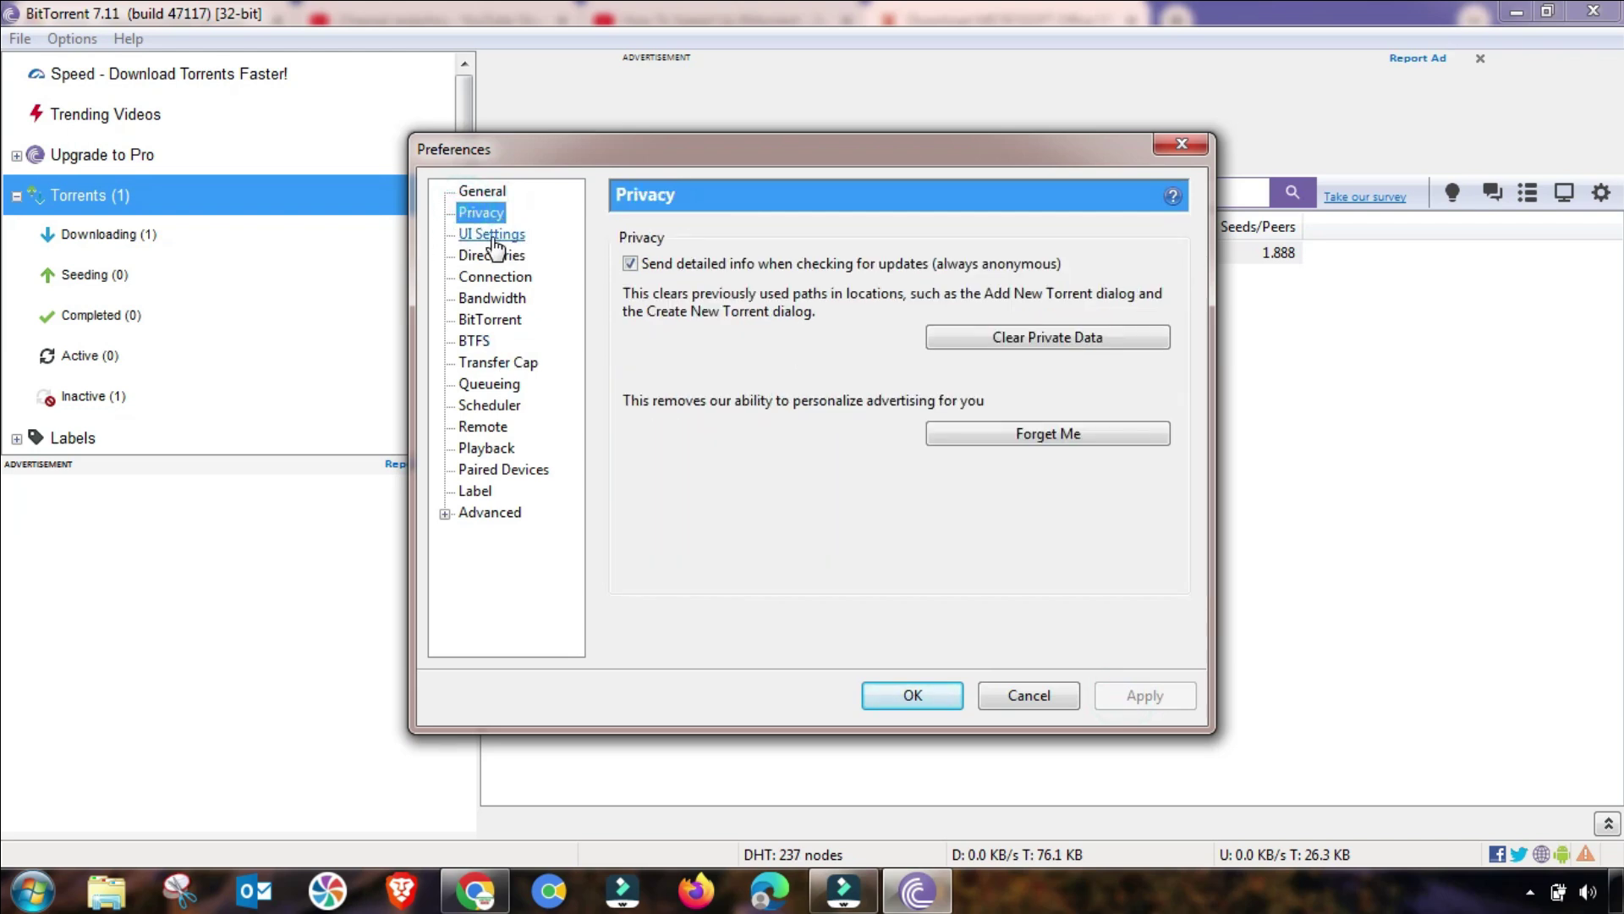
Set the incoming port to 55136, enable UPnP and NAT-PMP port mapping, and apply
left_click(496, 241)
left_click(489, 258)
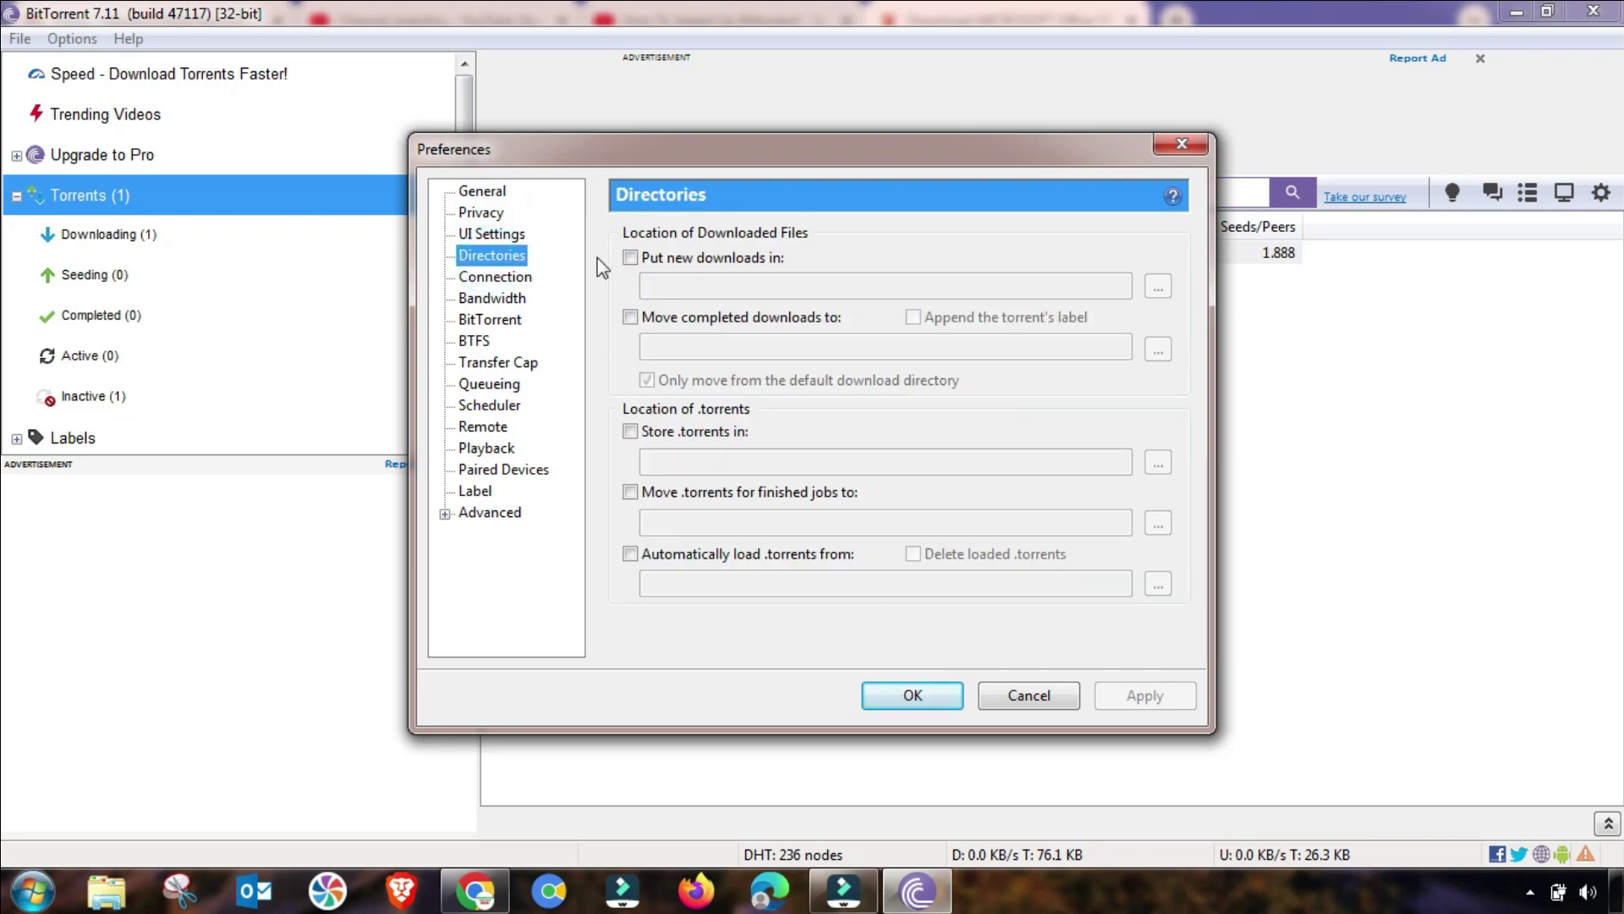
left_click(494, 280)
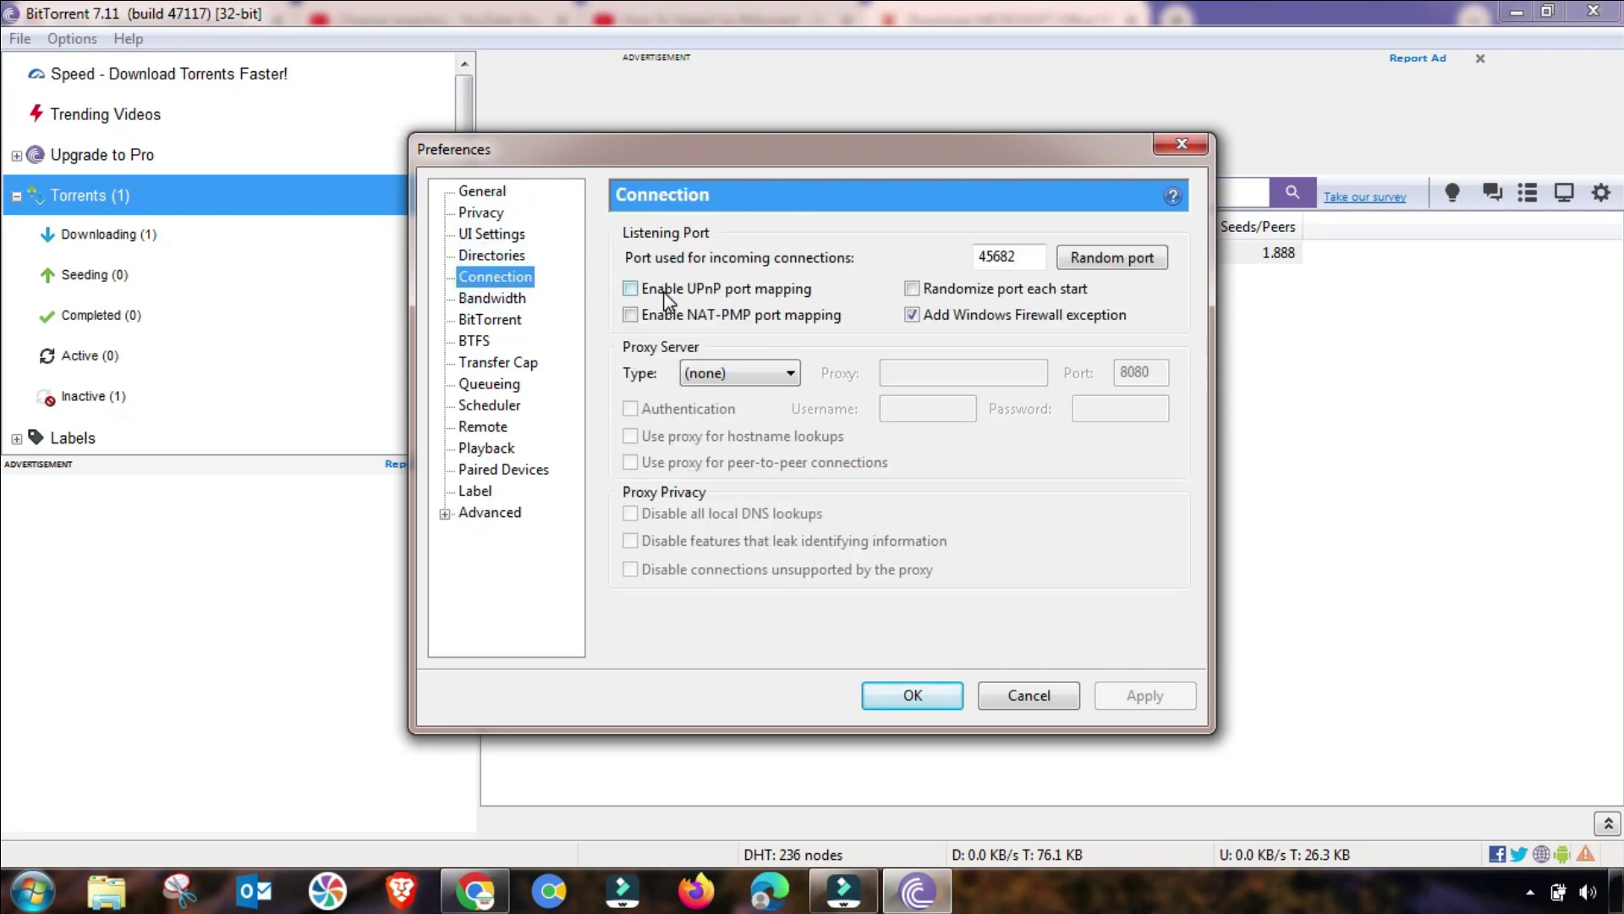
double_click(998, 257)
type("55136")
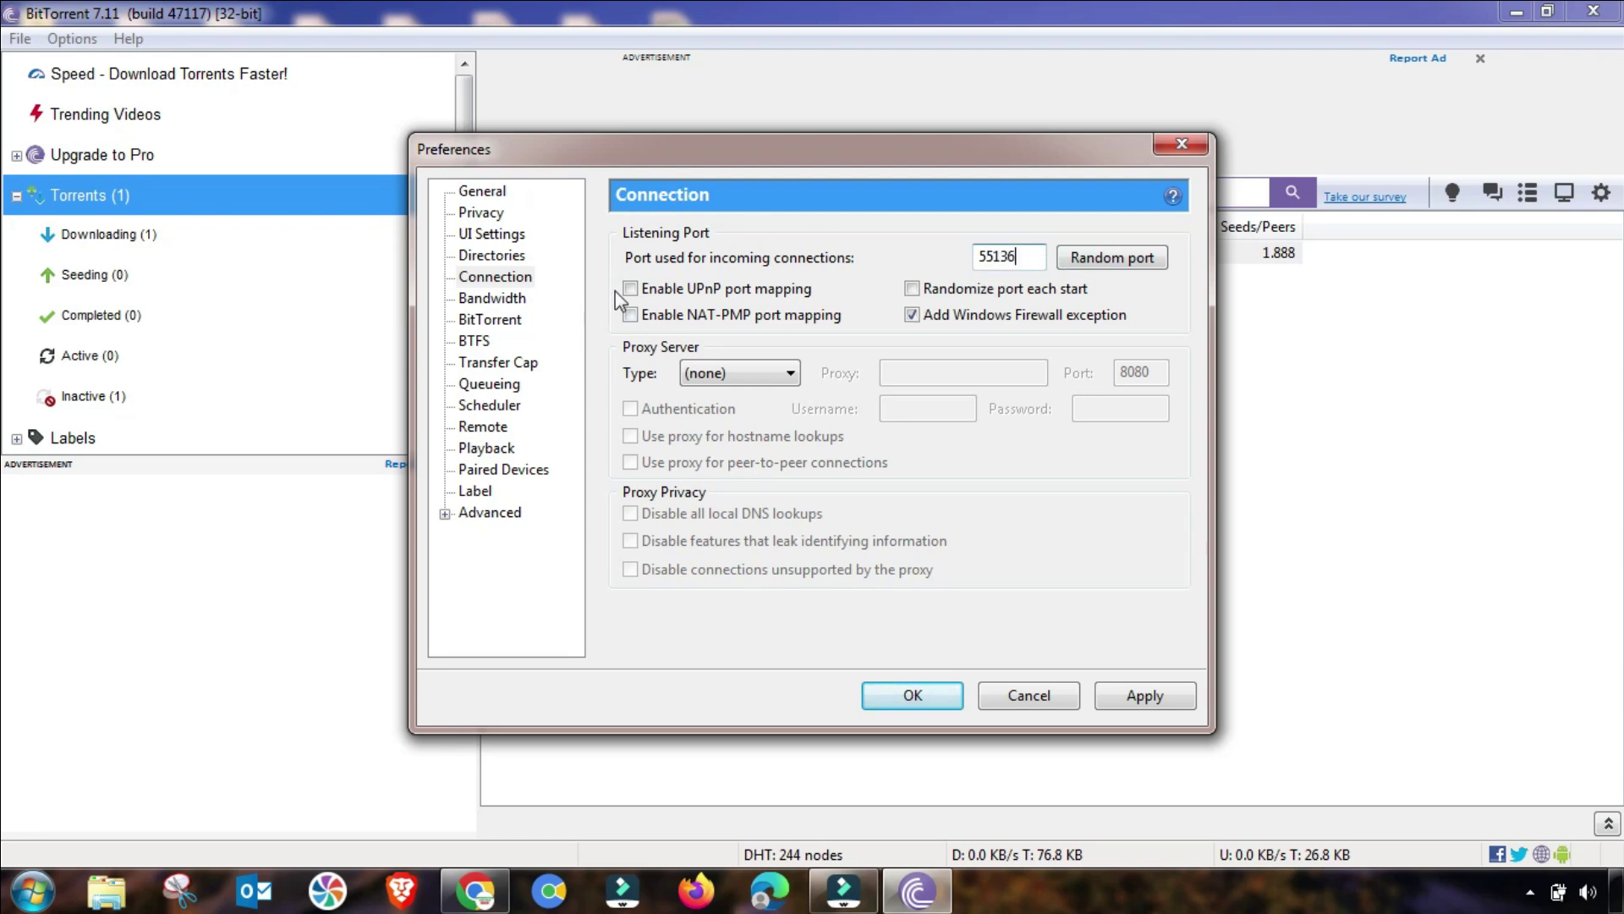
left_click(641, 290)
left_click(630, 317)
left_click(1129, 697)
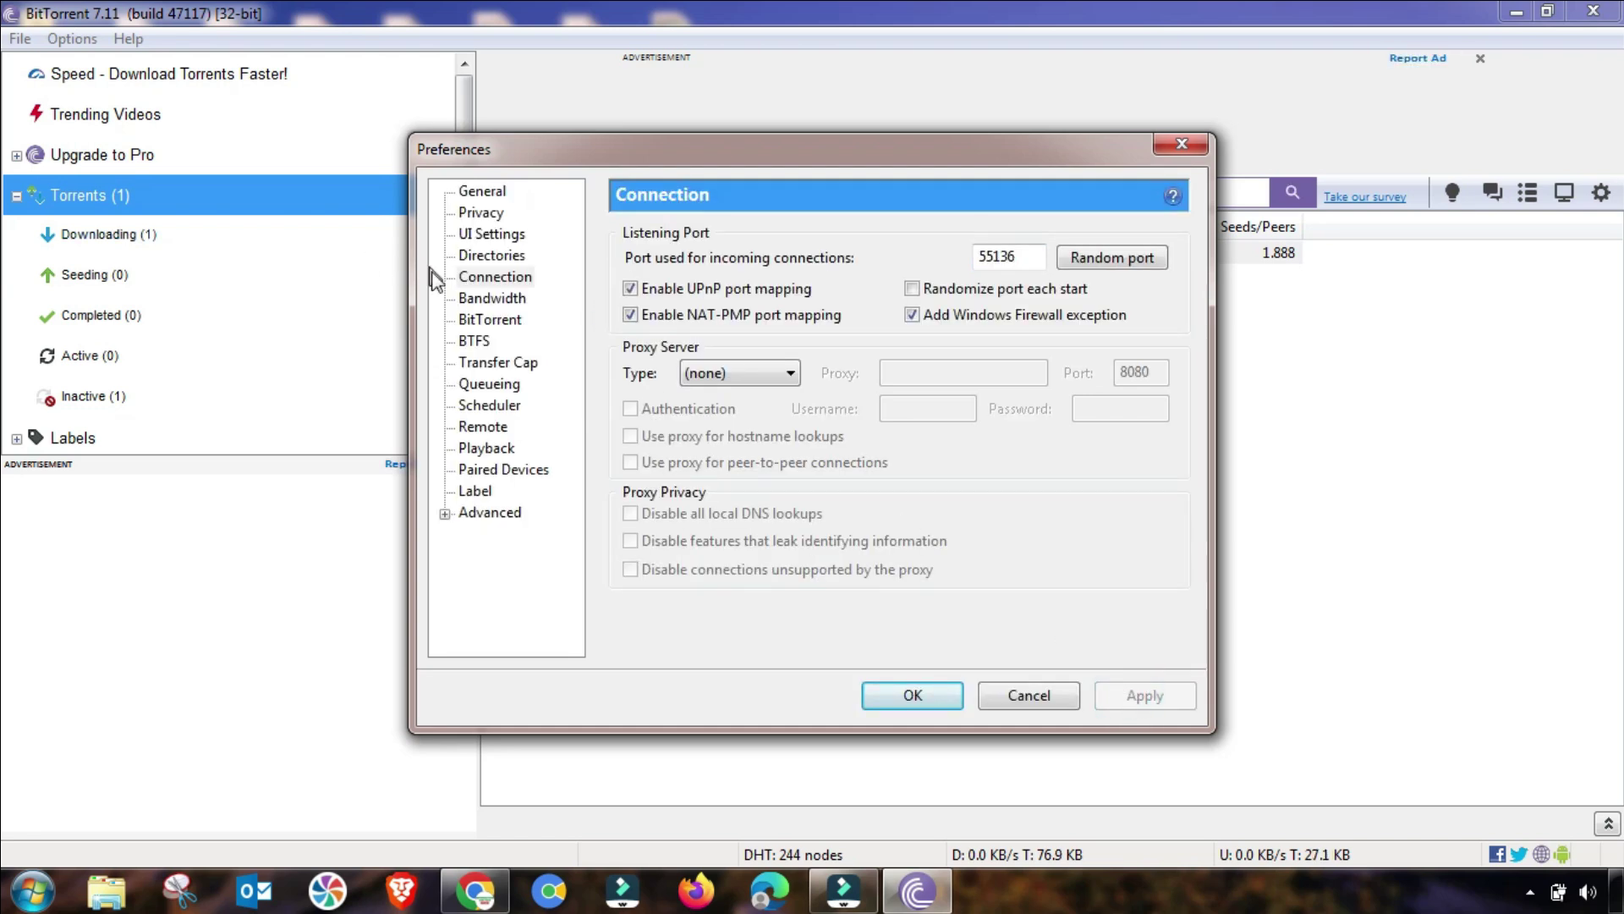
Cap upload at 10 kB/s with 2300 connections, 200 peers per torrent, 8 upload slots, and apply
left_click(497, 309)
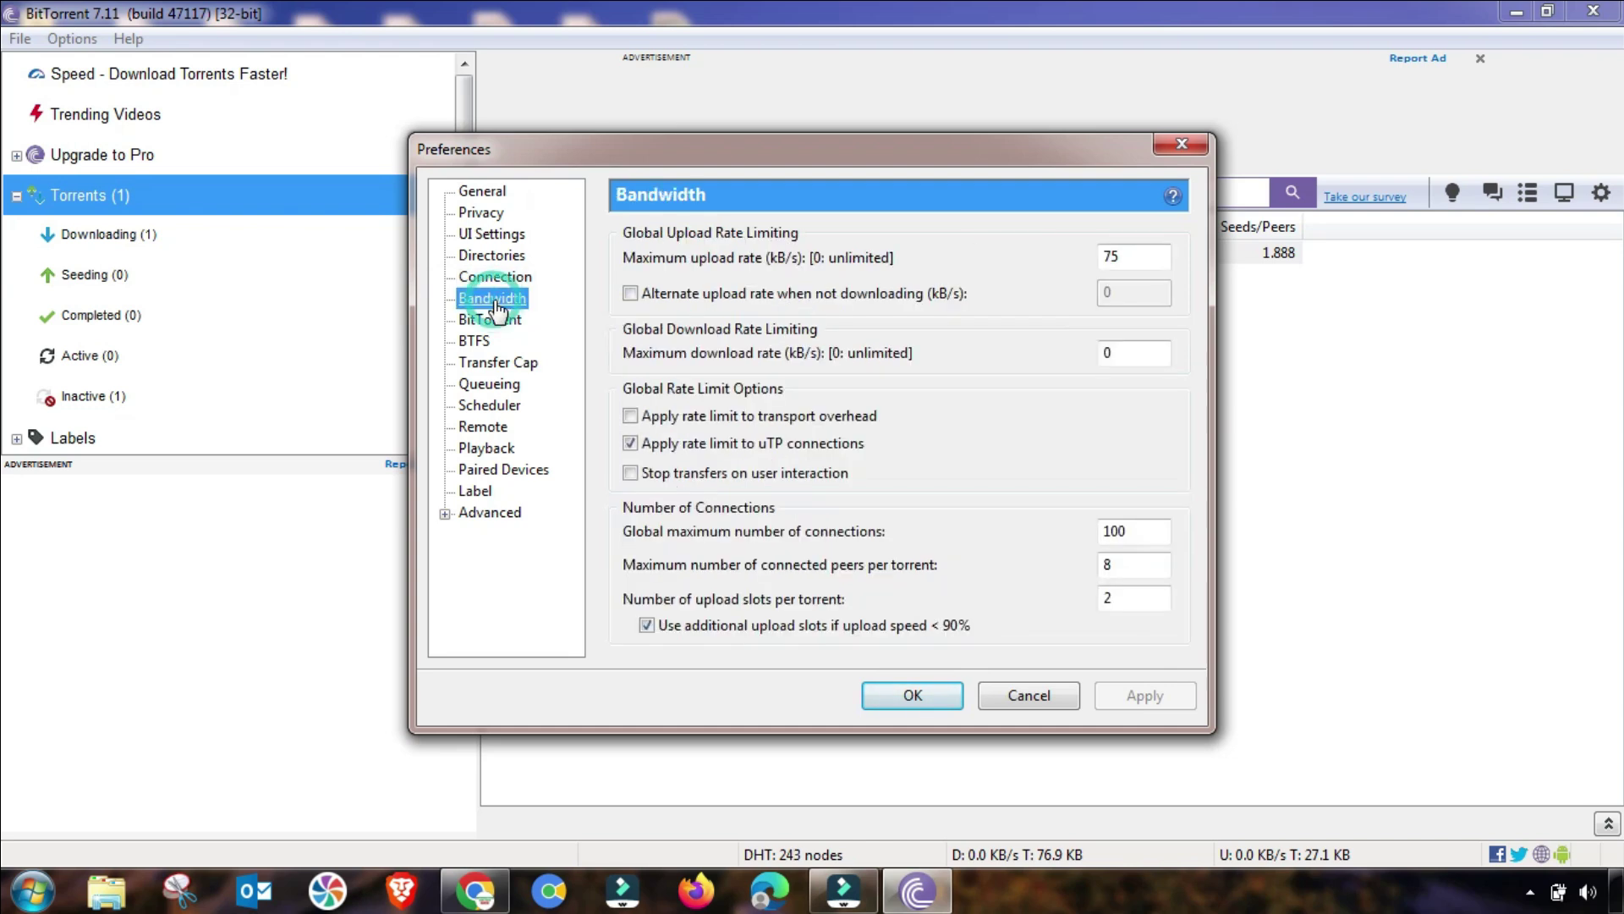
left_click_drag(1131, 255, 1056, 264)
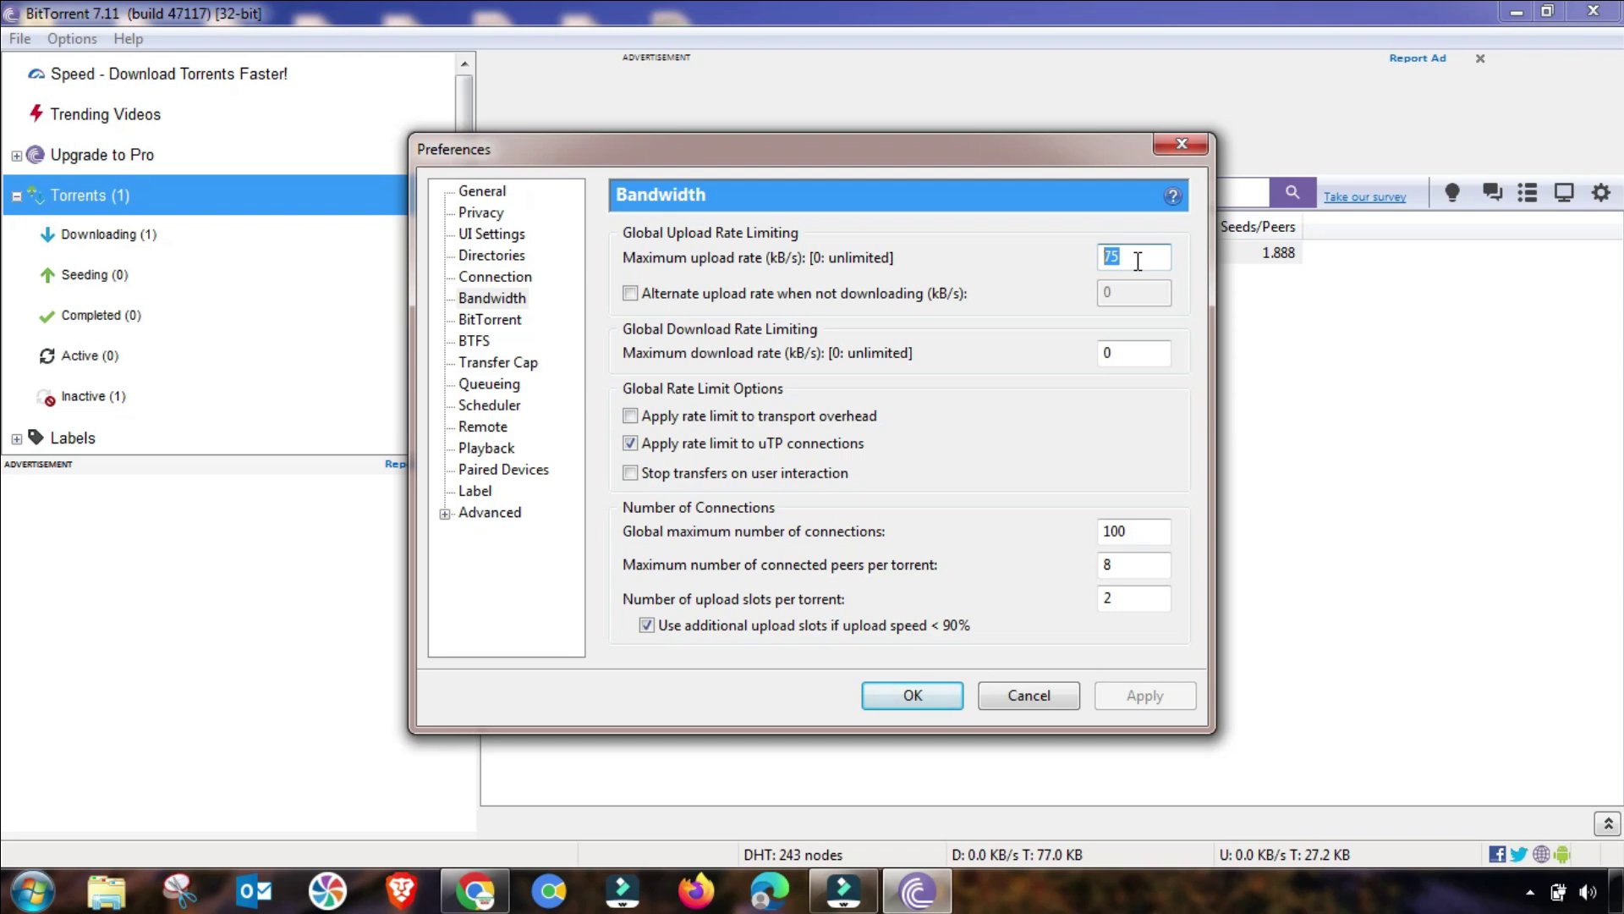
type("10")
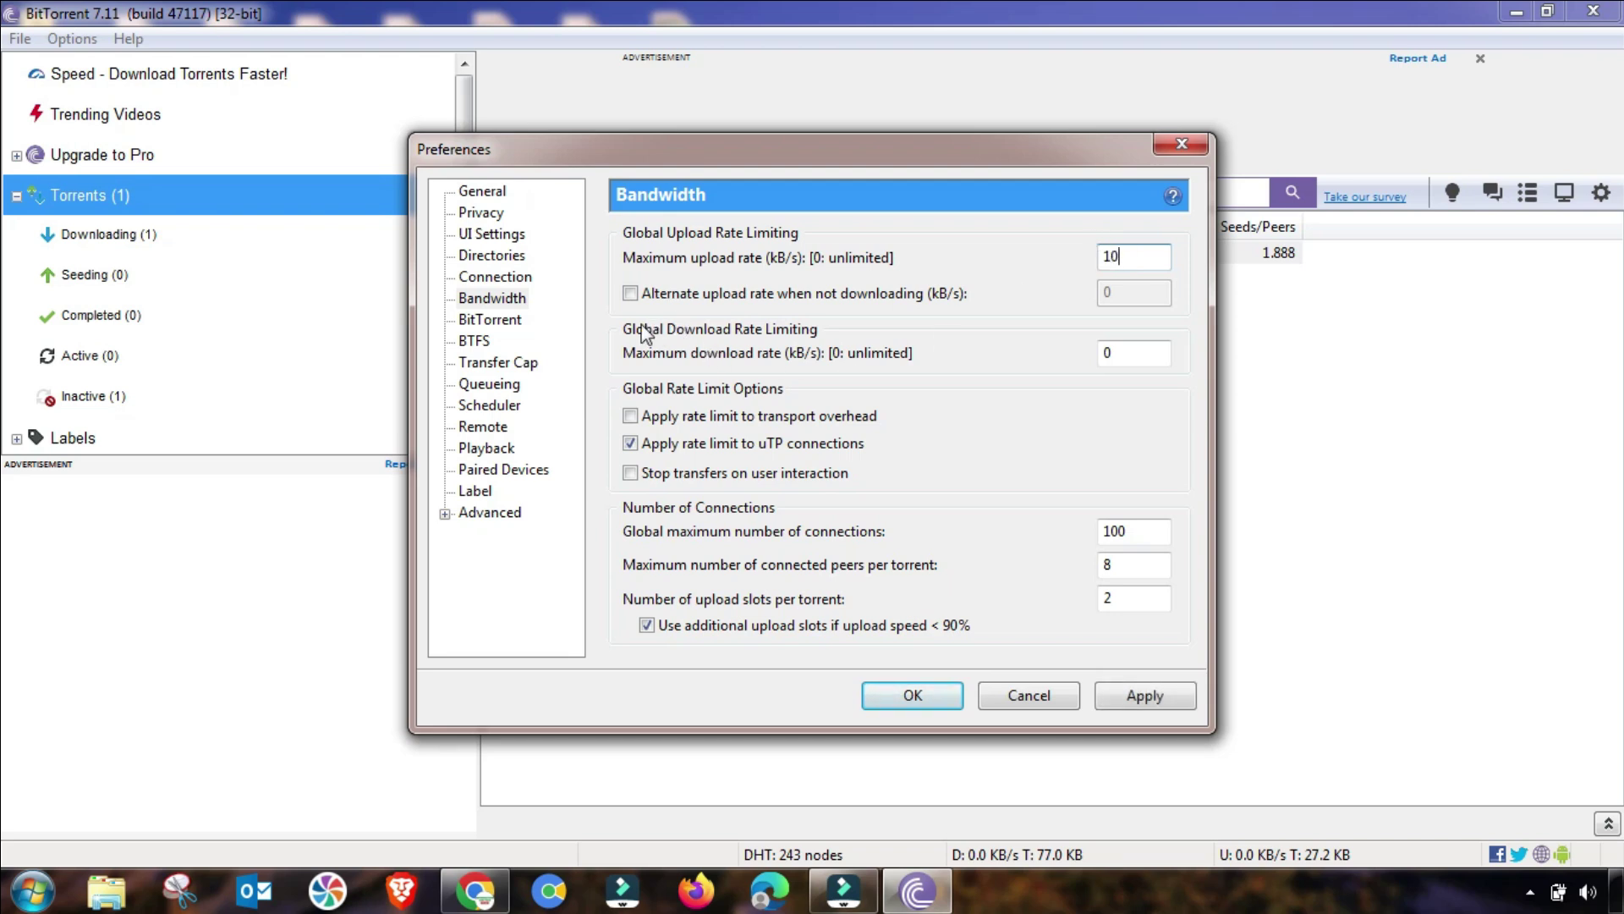
left_click(1115, 354)
left_click(1138, 353)
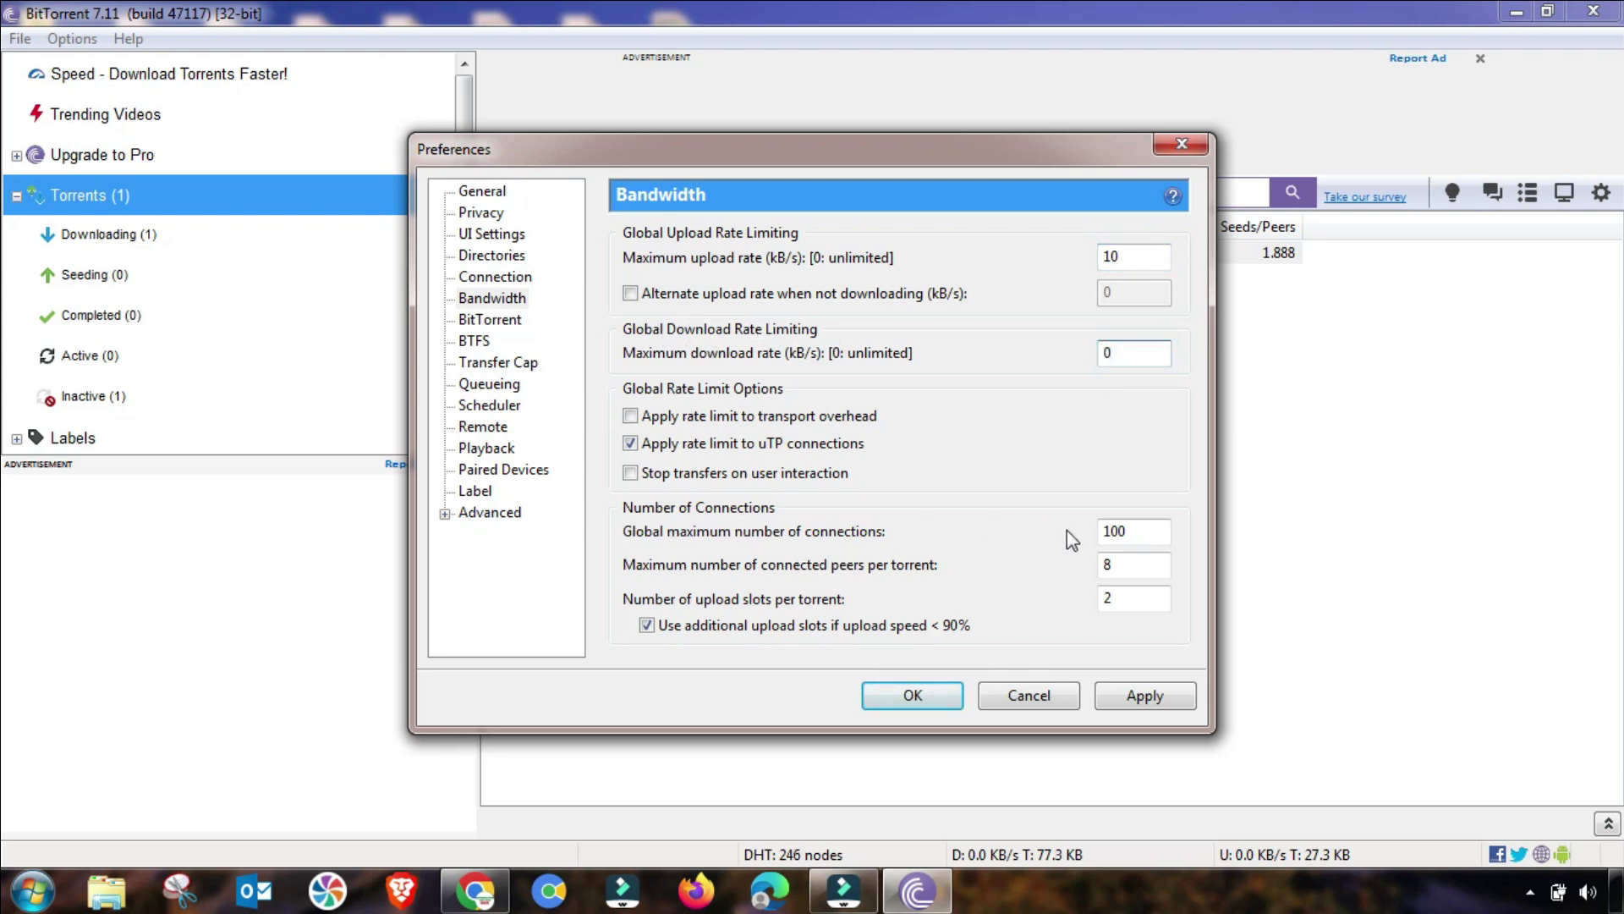
double_click(1143, 532)
type("23")
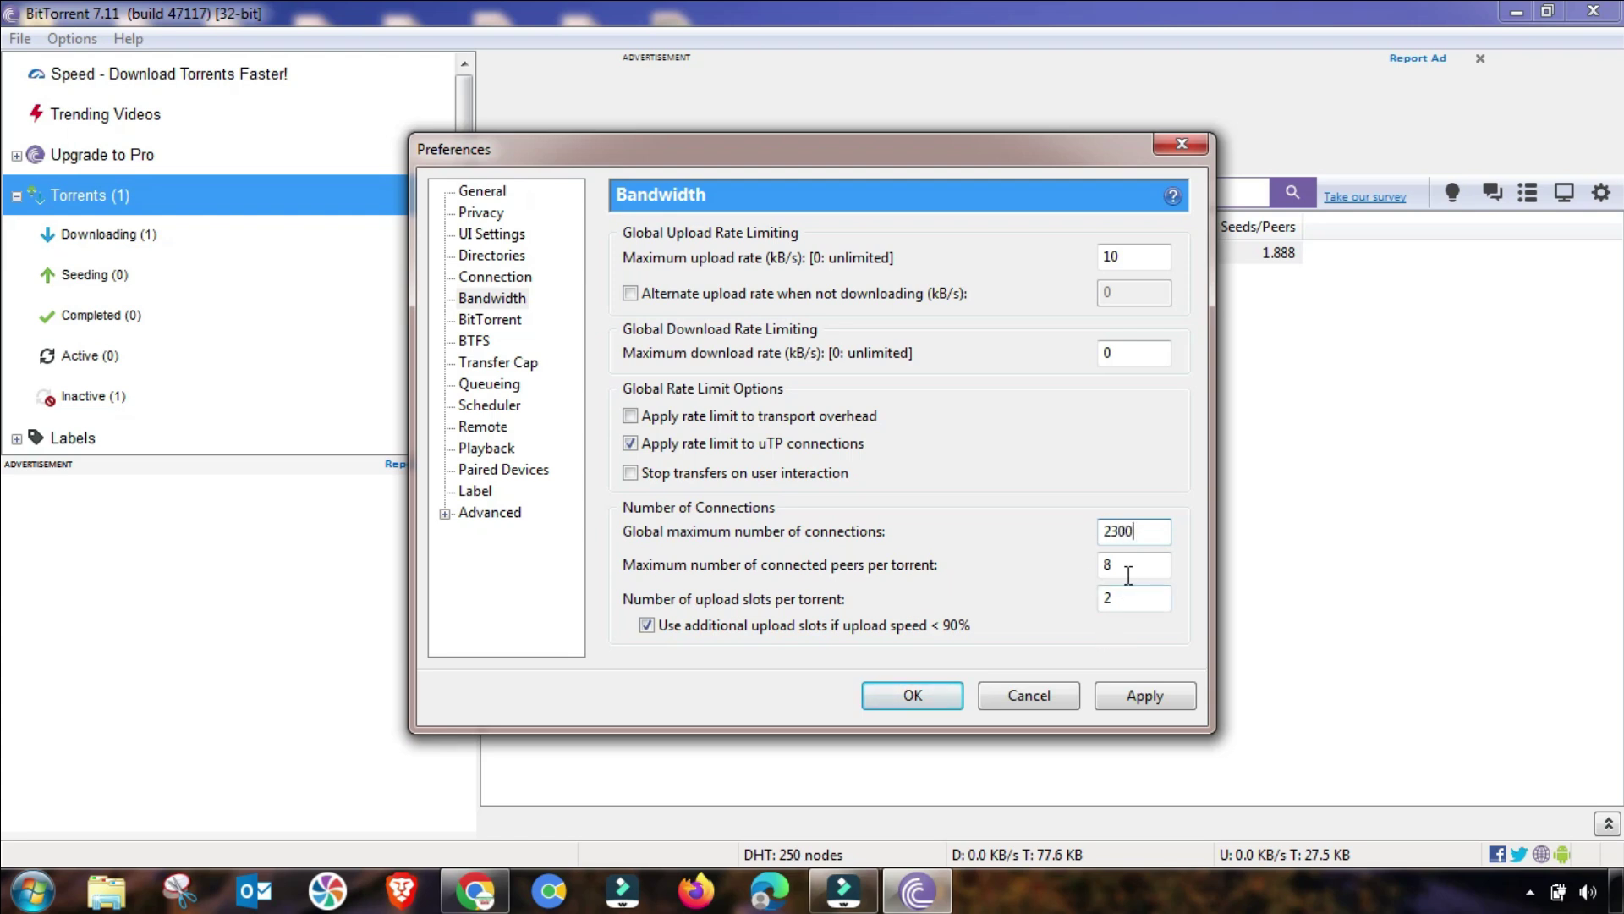
double_click(1120, 561)
double_click(1119, 598)
type("8")
left_click(1140, 693)
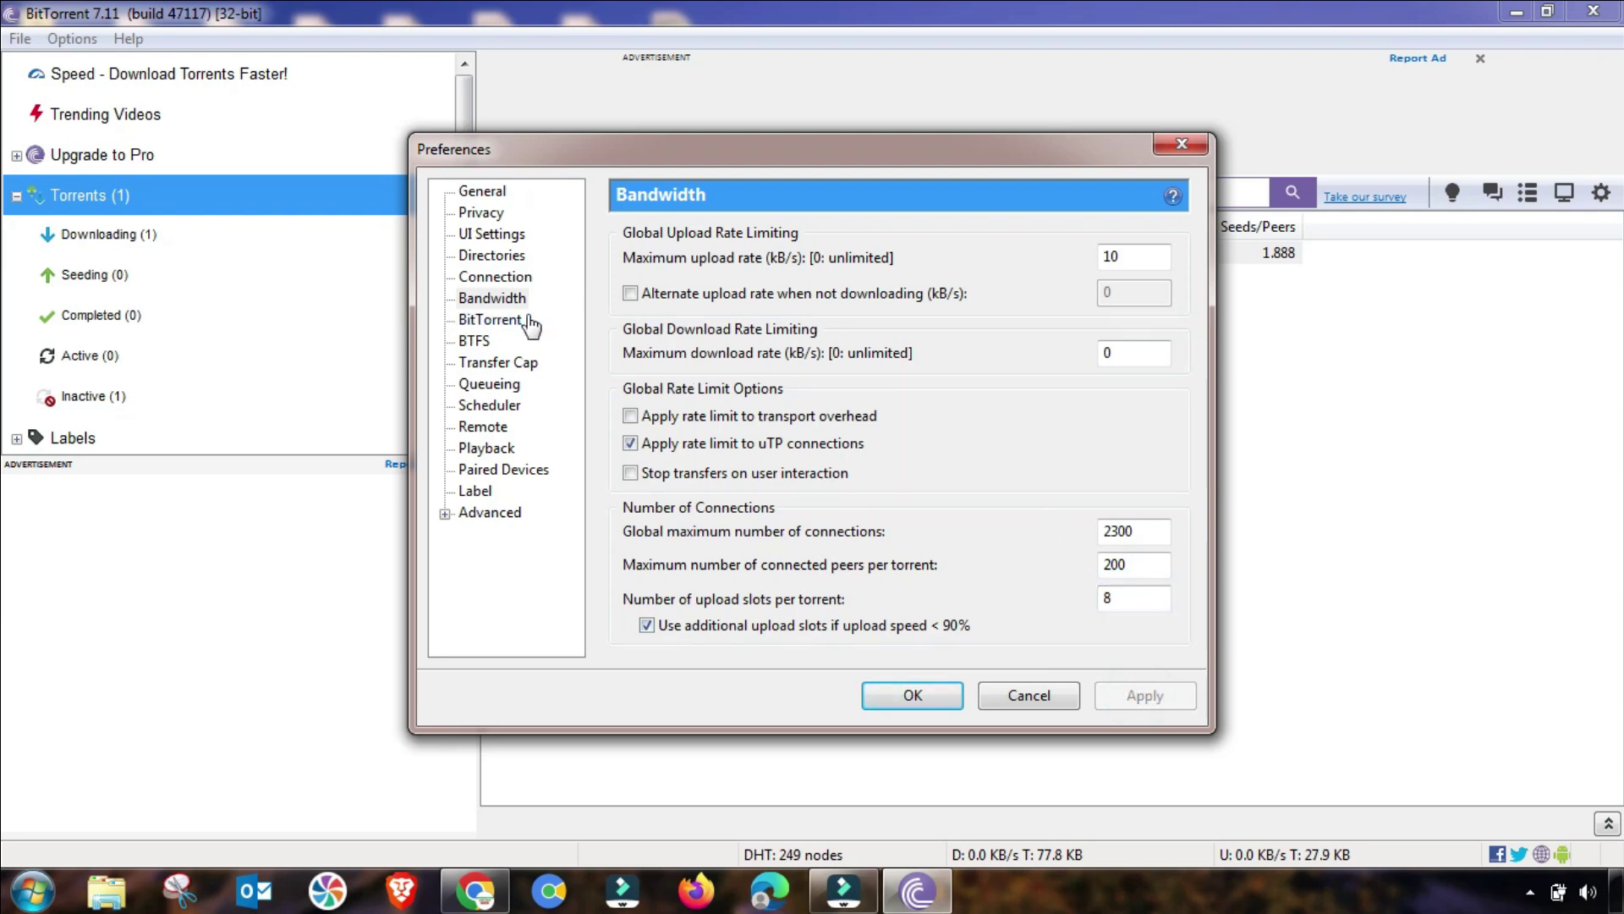
In Advanced settings, set bt.connect_speed to 80
left_click(478, 322)
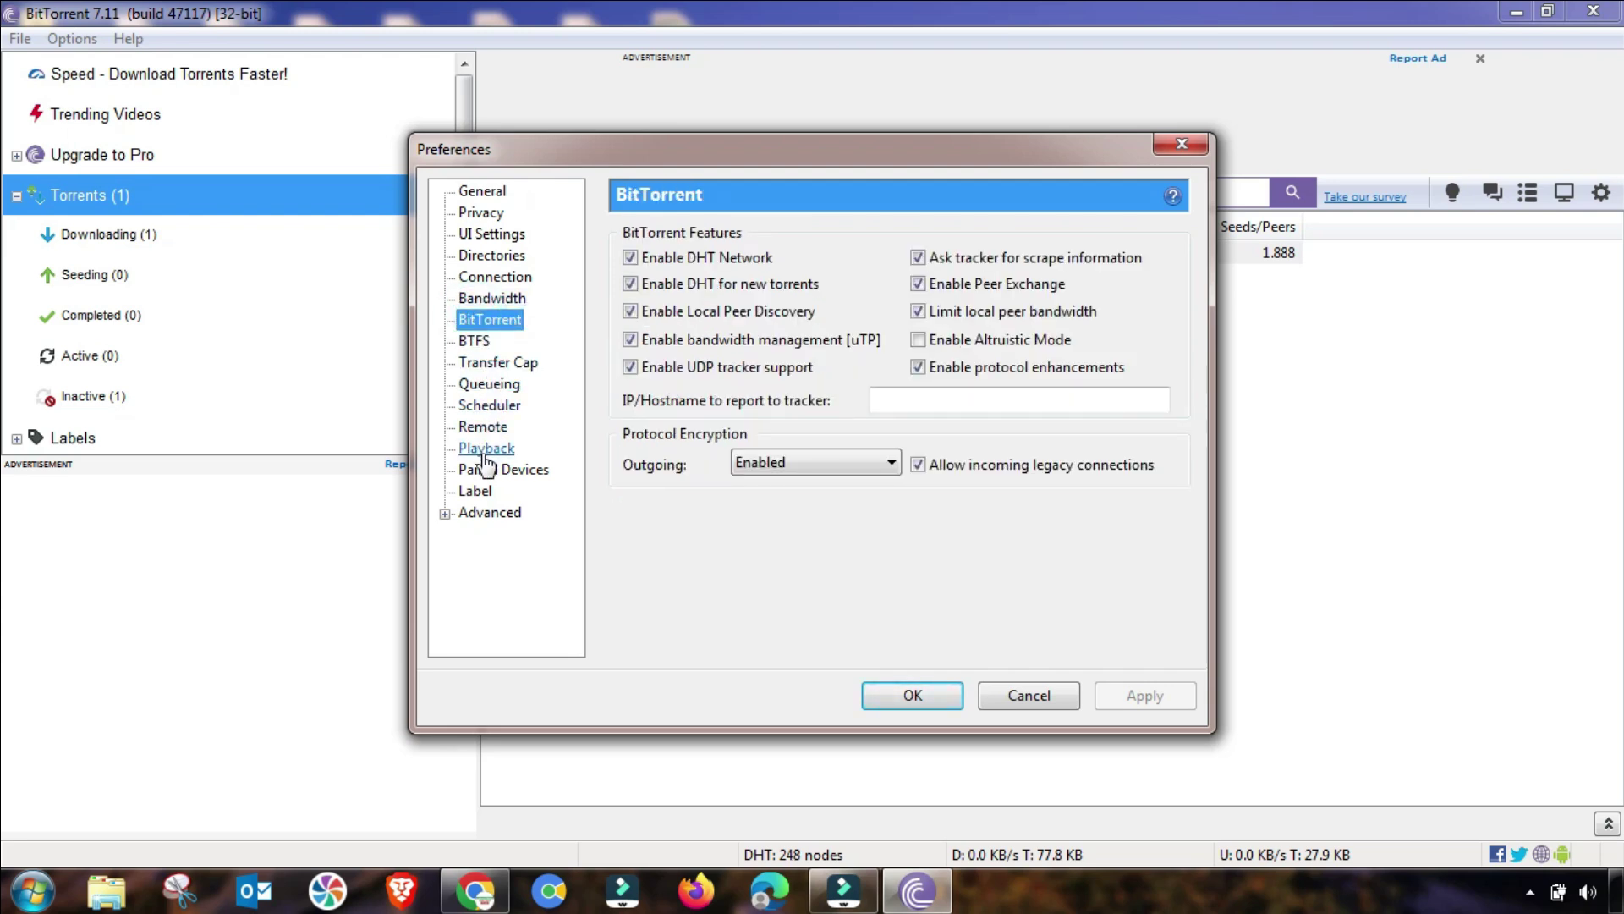
left_click(479, 513)
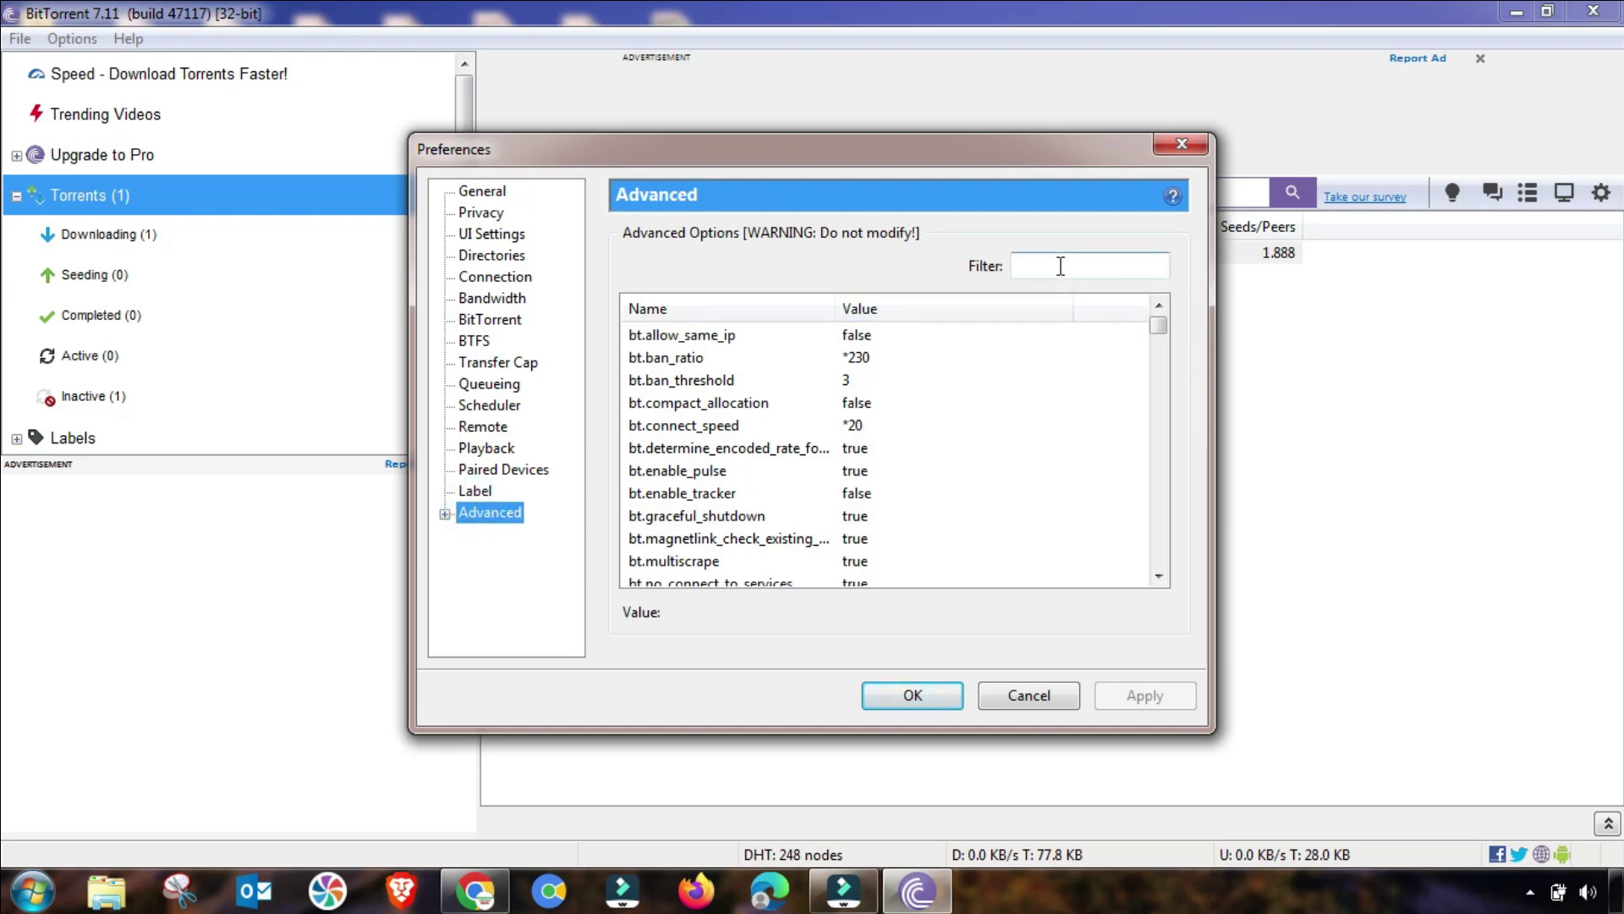
left_click(670, 428)
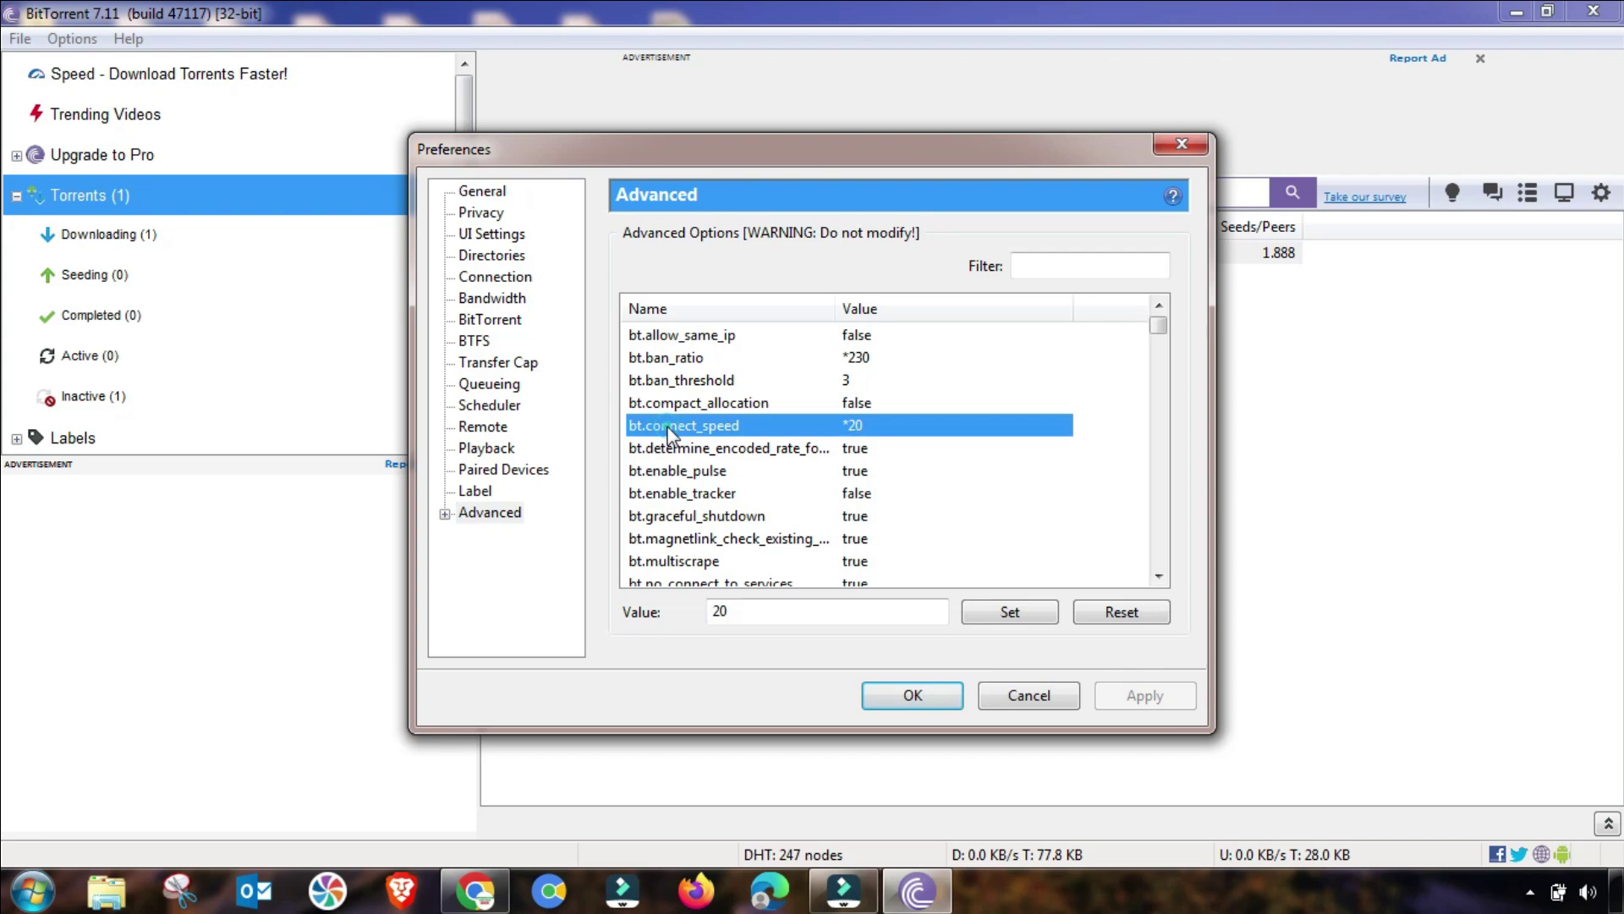
double_click(746, 612)
type("80")
left_click(1009, 616)
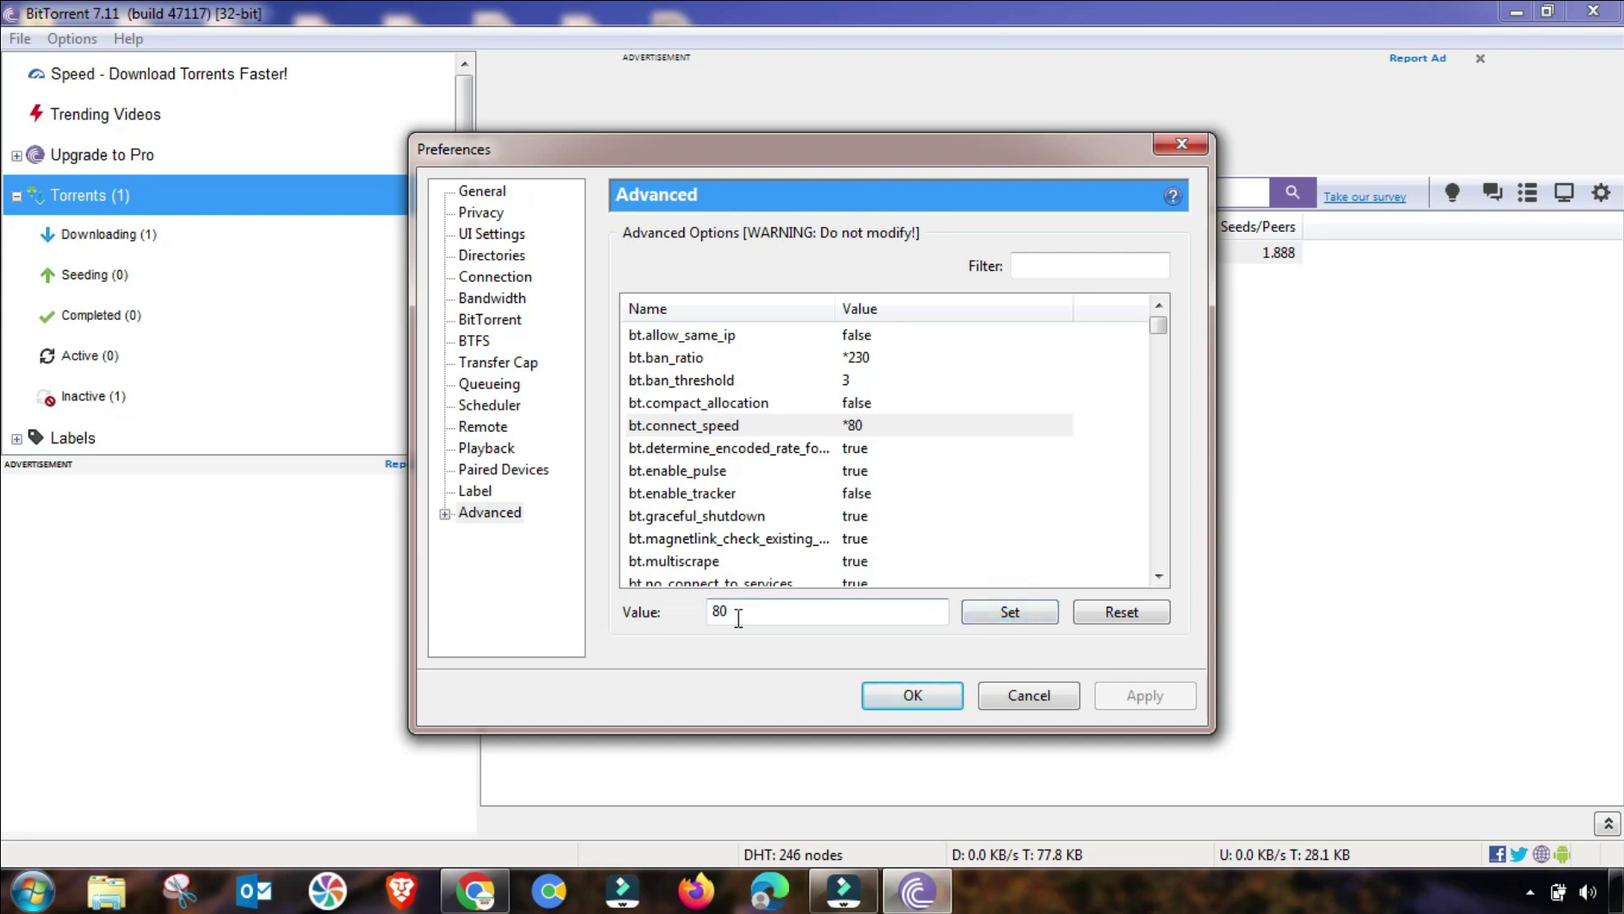
Filter for 'net', set net.max_halfopen to 100, and save the preferences with OK
left_click(721, 449)
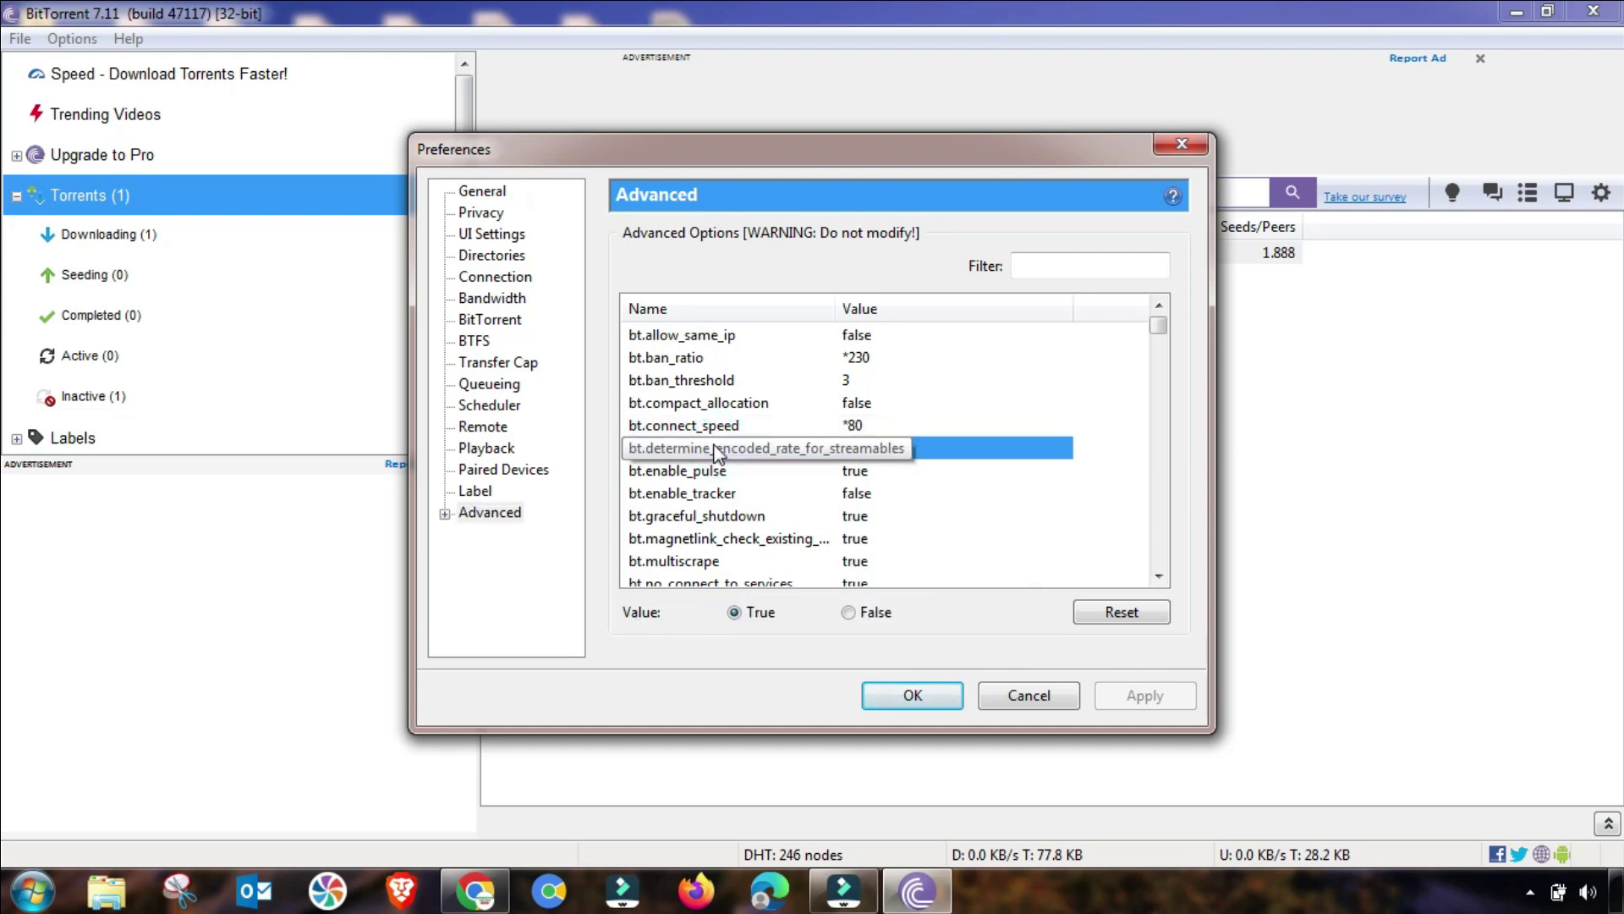
left_click(1058, 266)
type("net.m")
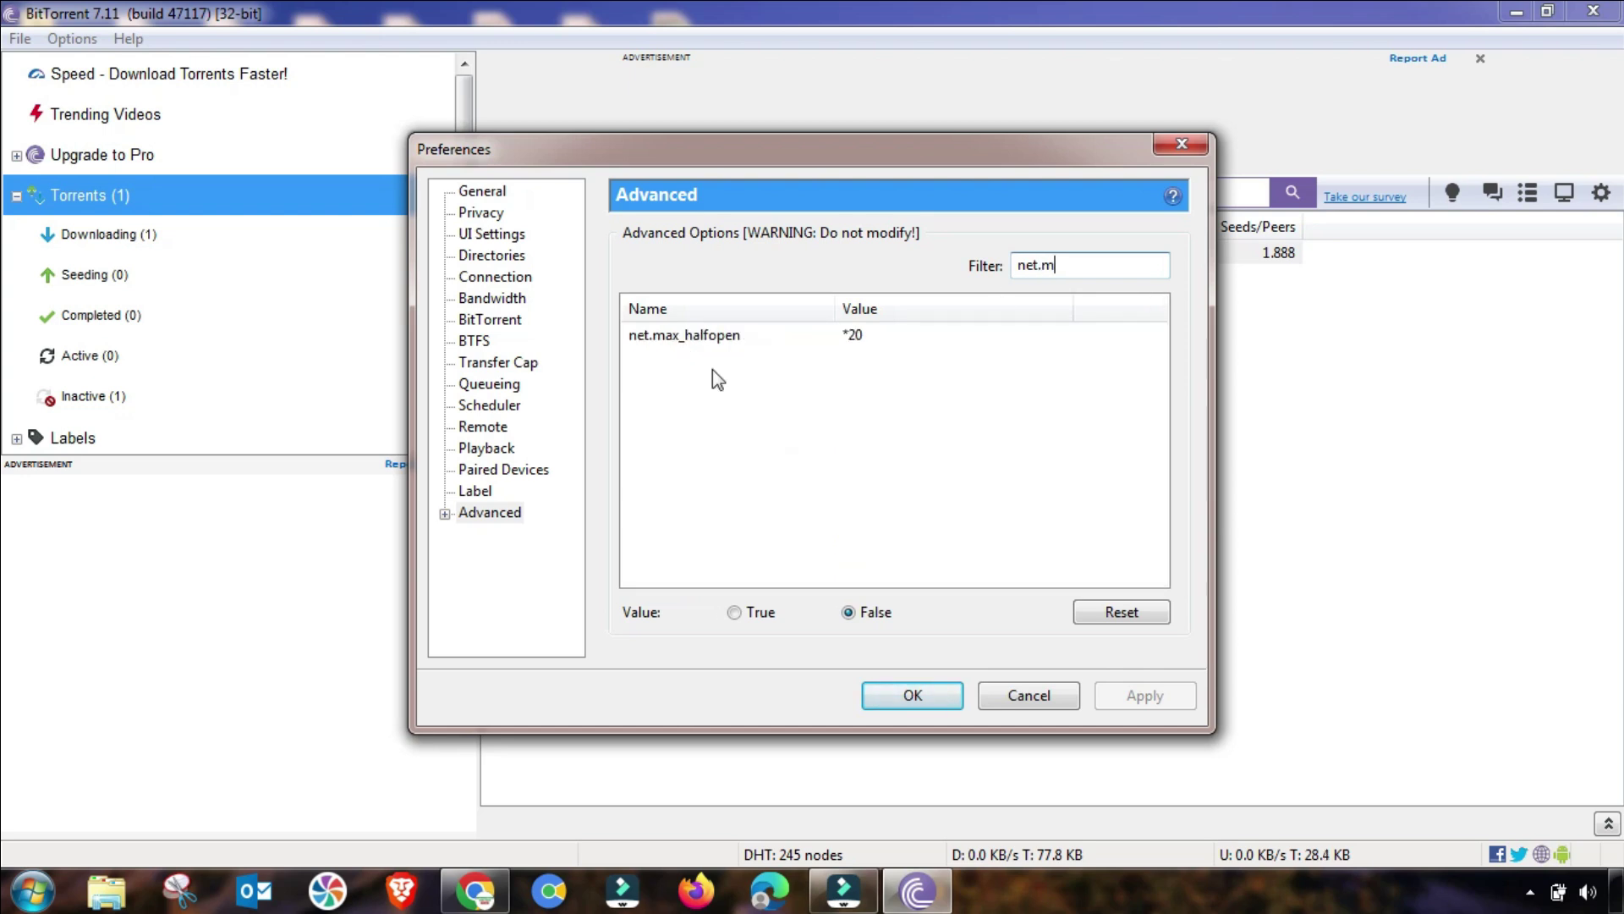
left_click(707, 336)
double_click(743, 609)
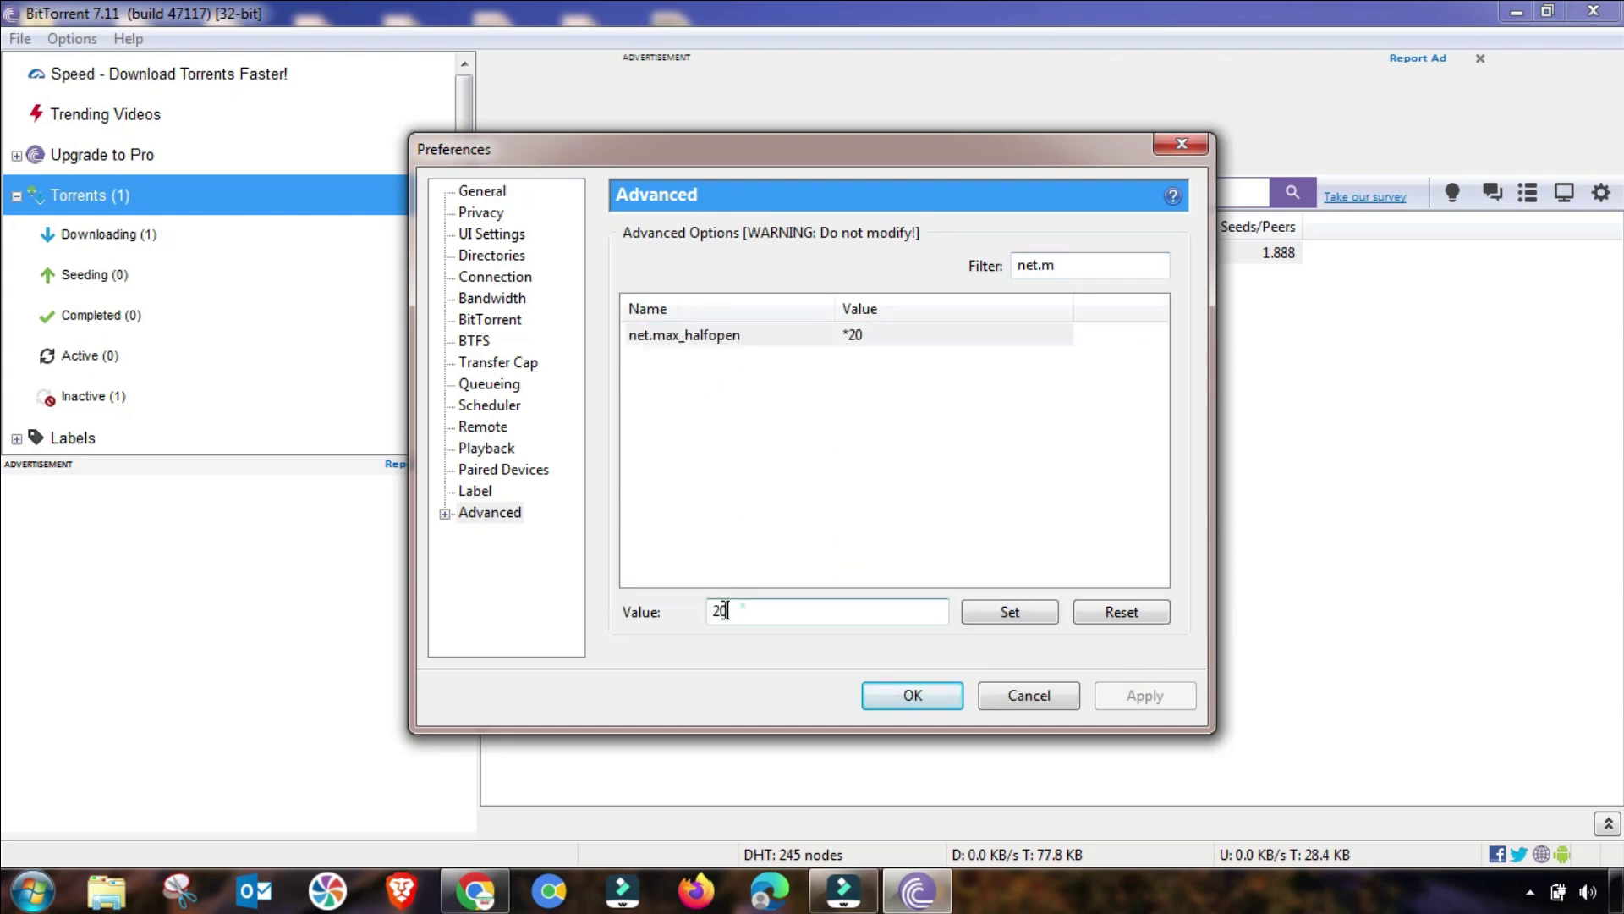
type("100")
left_click(1003, 614)
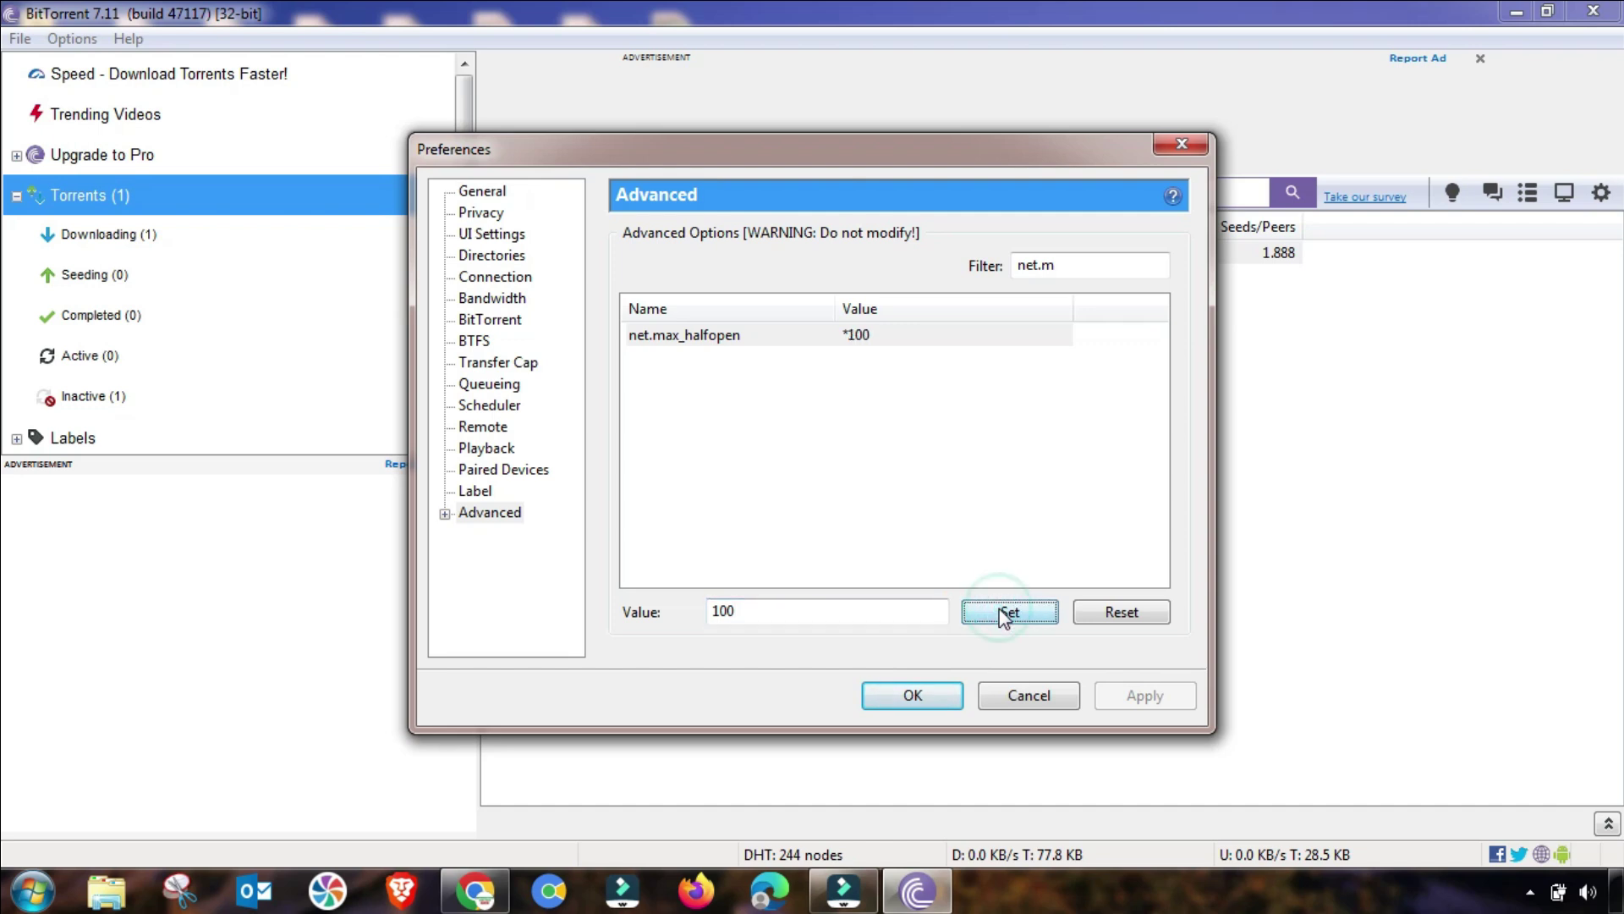
left_click(917, 695)
Close the window and fully exit BitTorrent from its tray icon, confirming Yes
left_click(1614, 14)
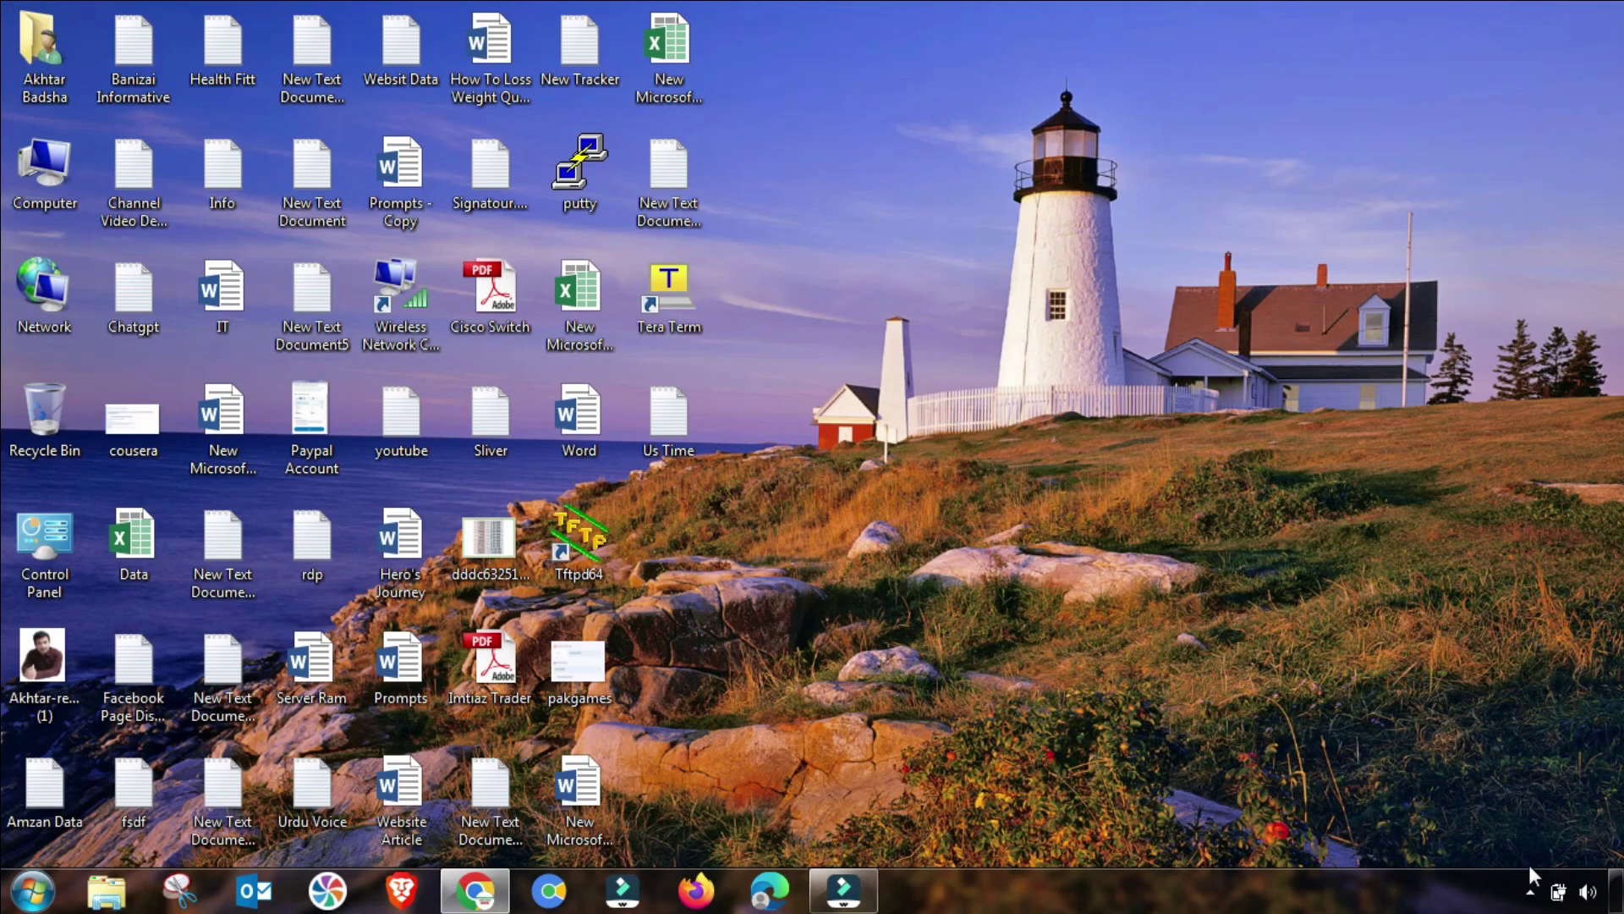
left_click(1530, 891)
right_click(1529, 732)
left_click(1438, 716)
left_click(872, 448)
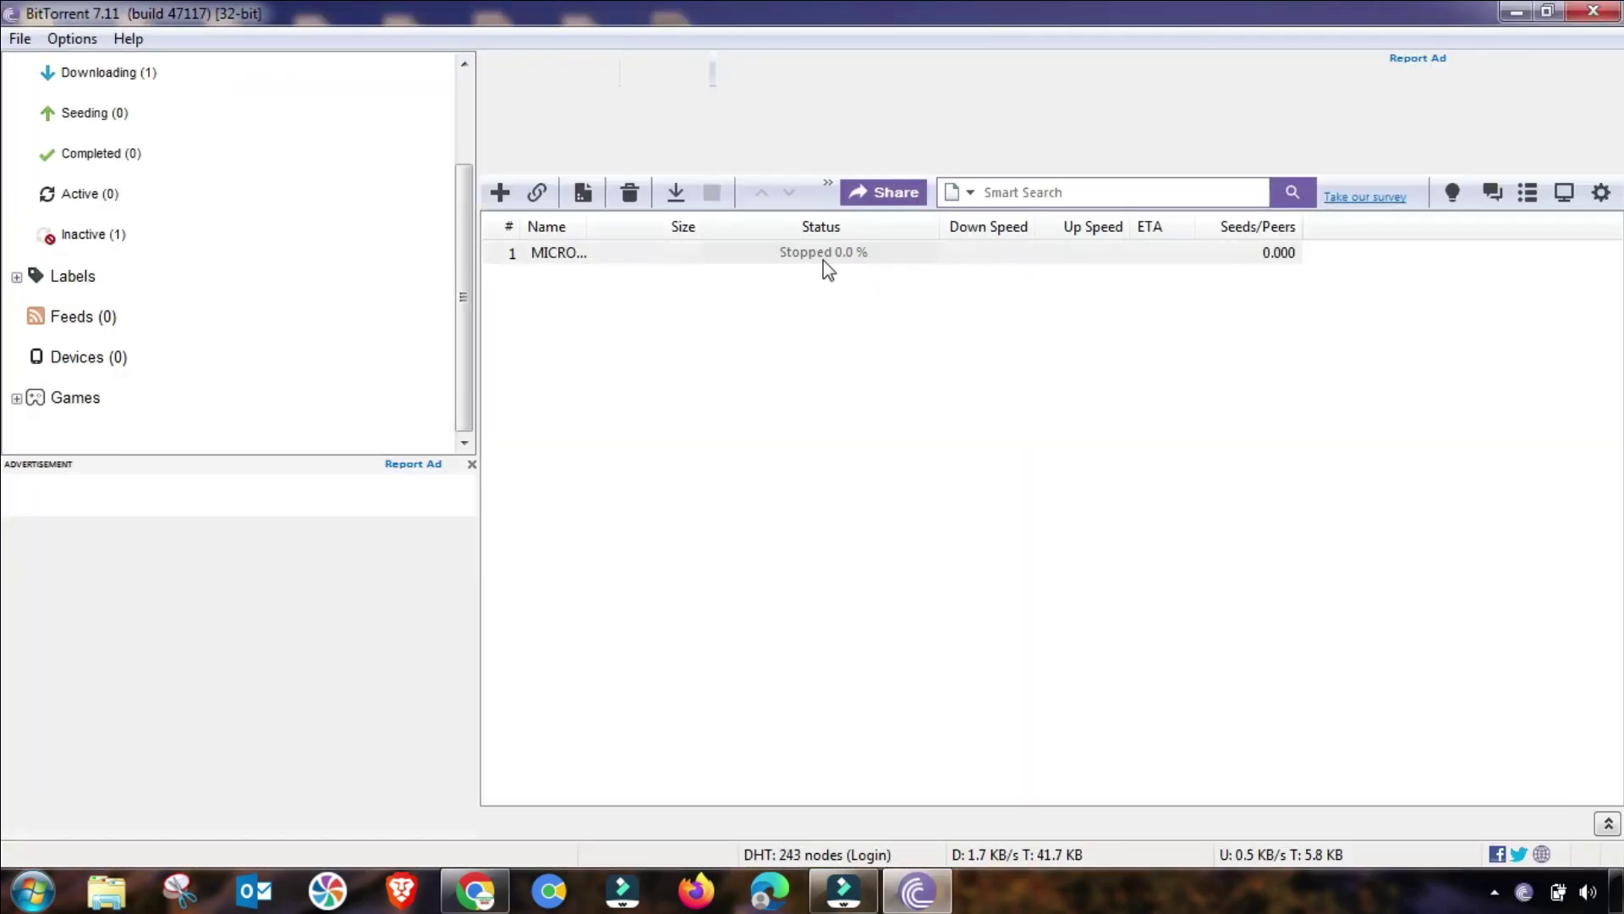
In the relaunched client, bring up the stopped torrent's context menu
right_click(800, 253)
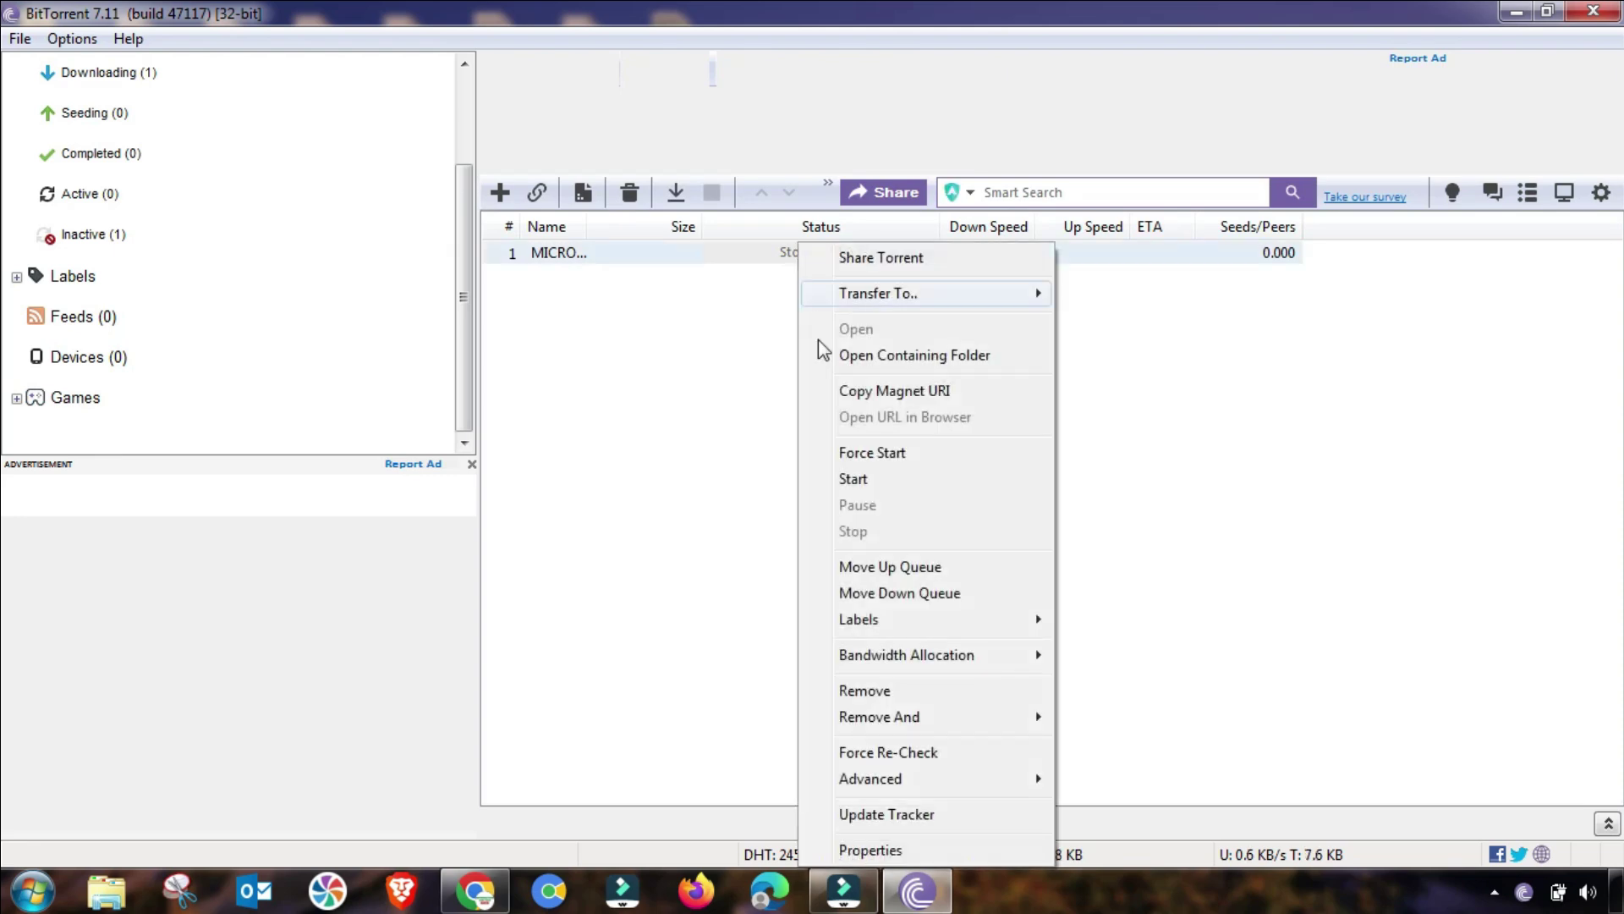
mouse_move(932, 656)
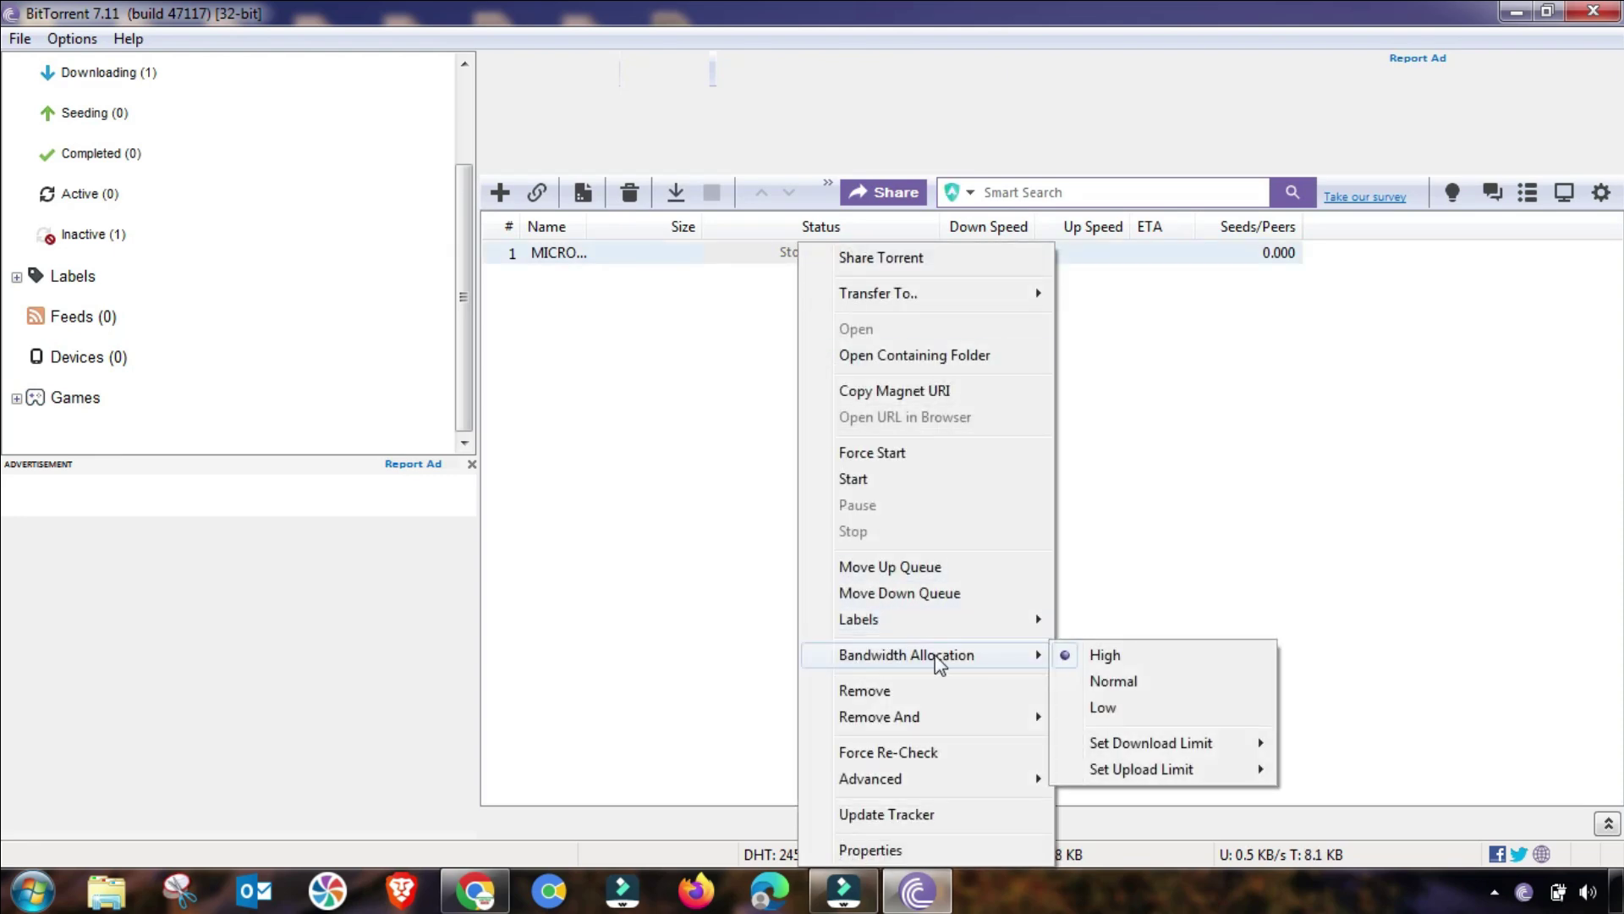
mouse_move(1198, 749)
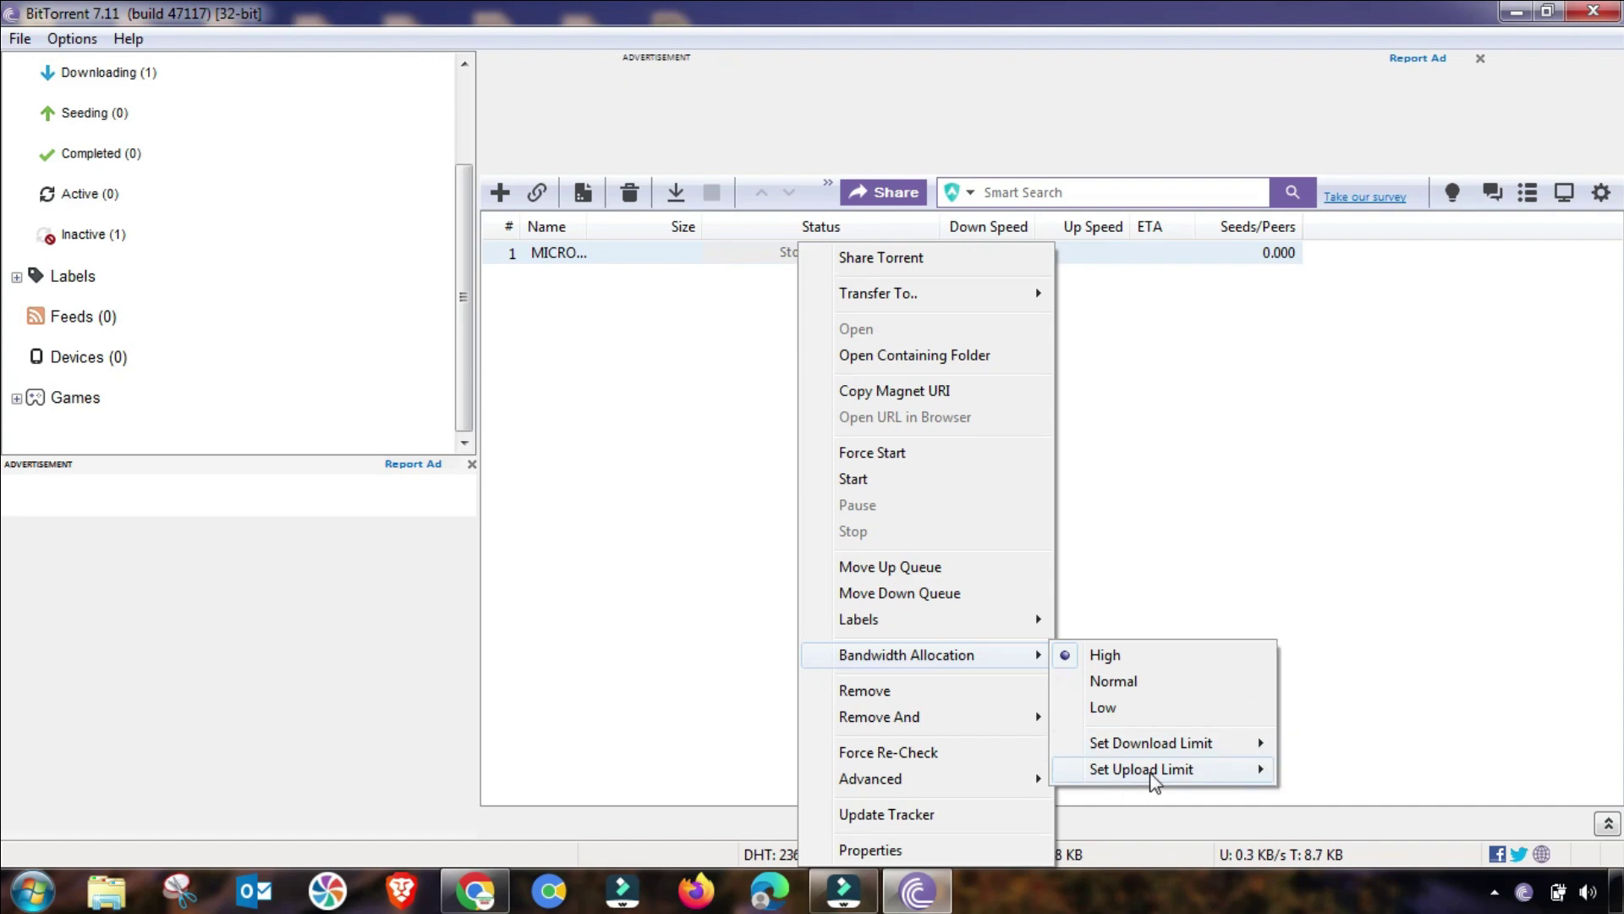
right_click(633, 251)
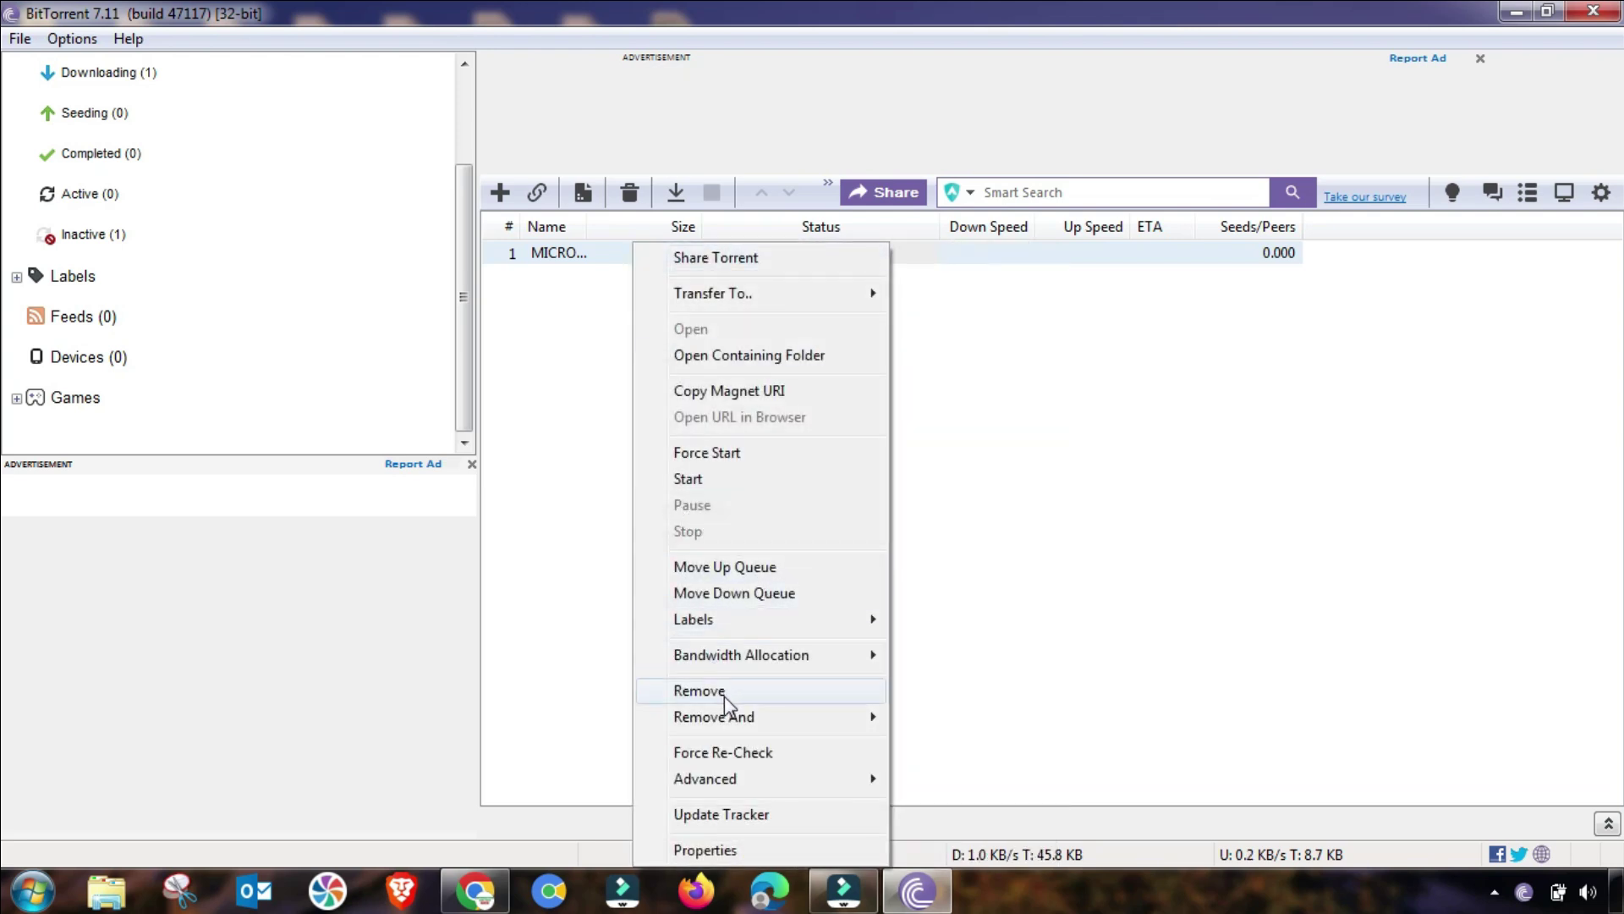
Start the stopped torrent so it connects to peers and resumes downloading
left_click(698, 479)
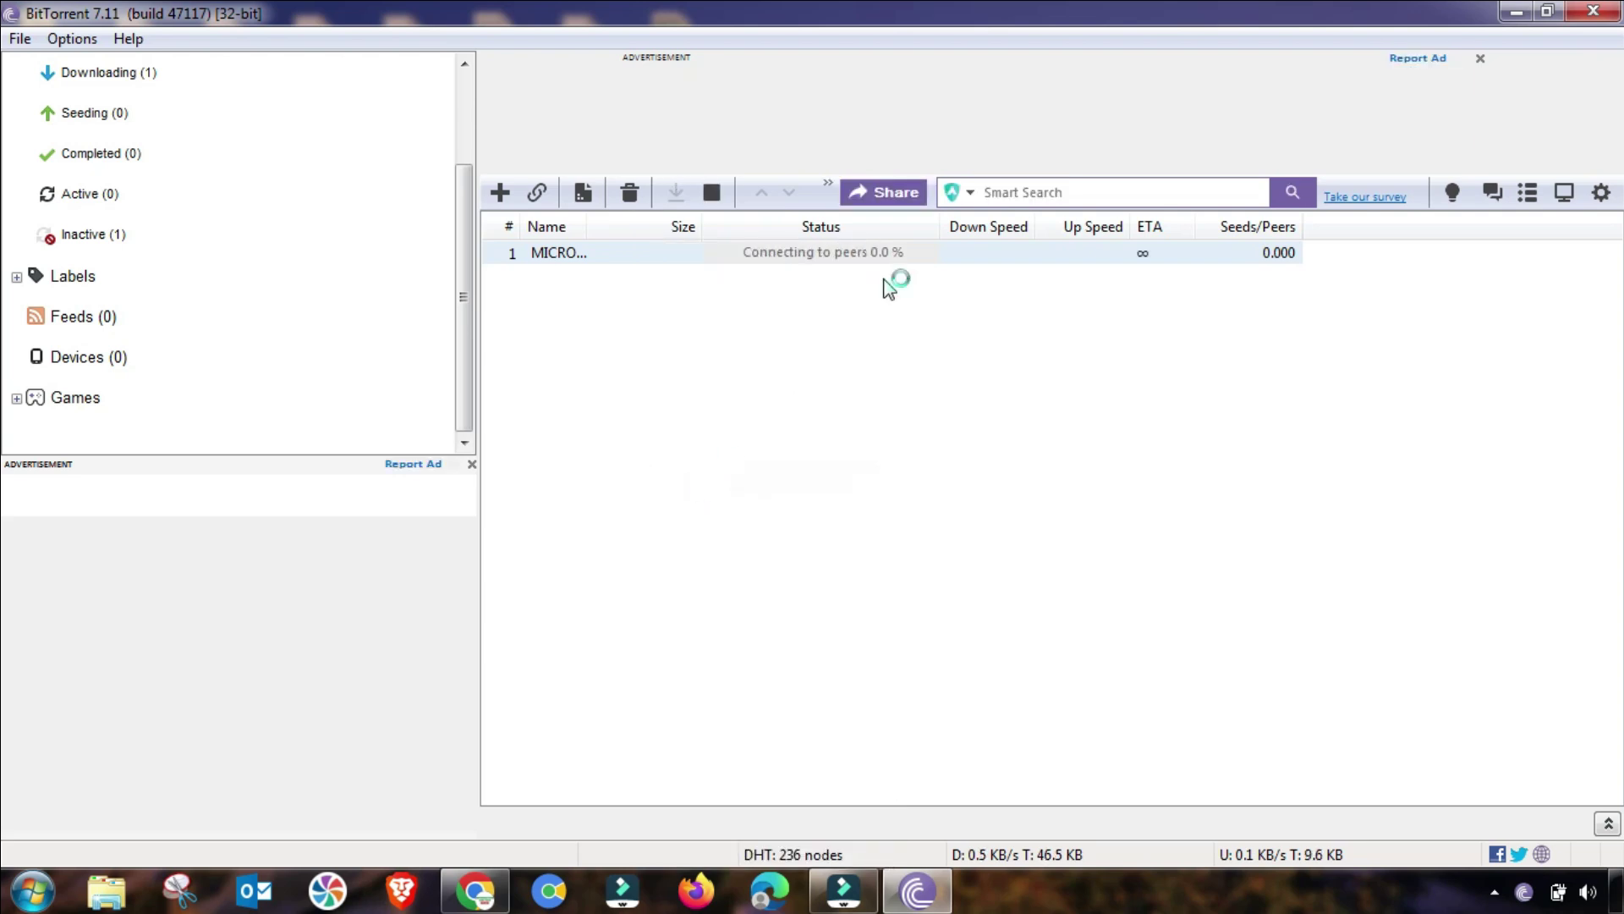